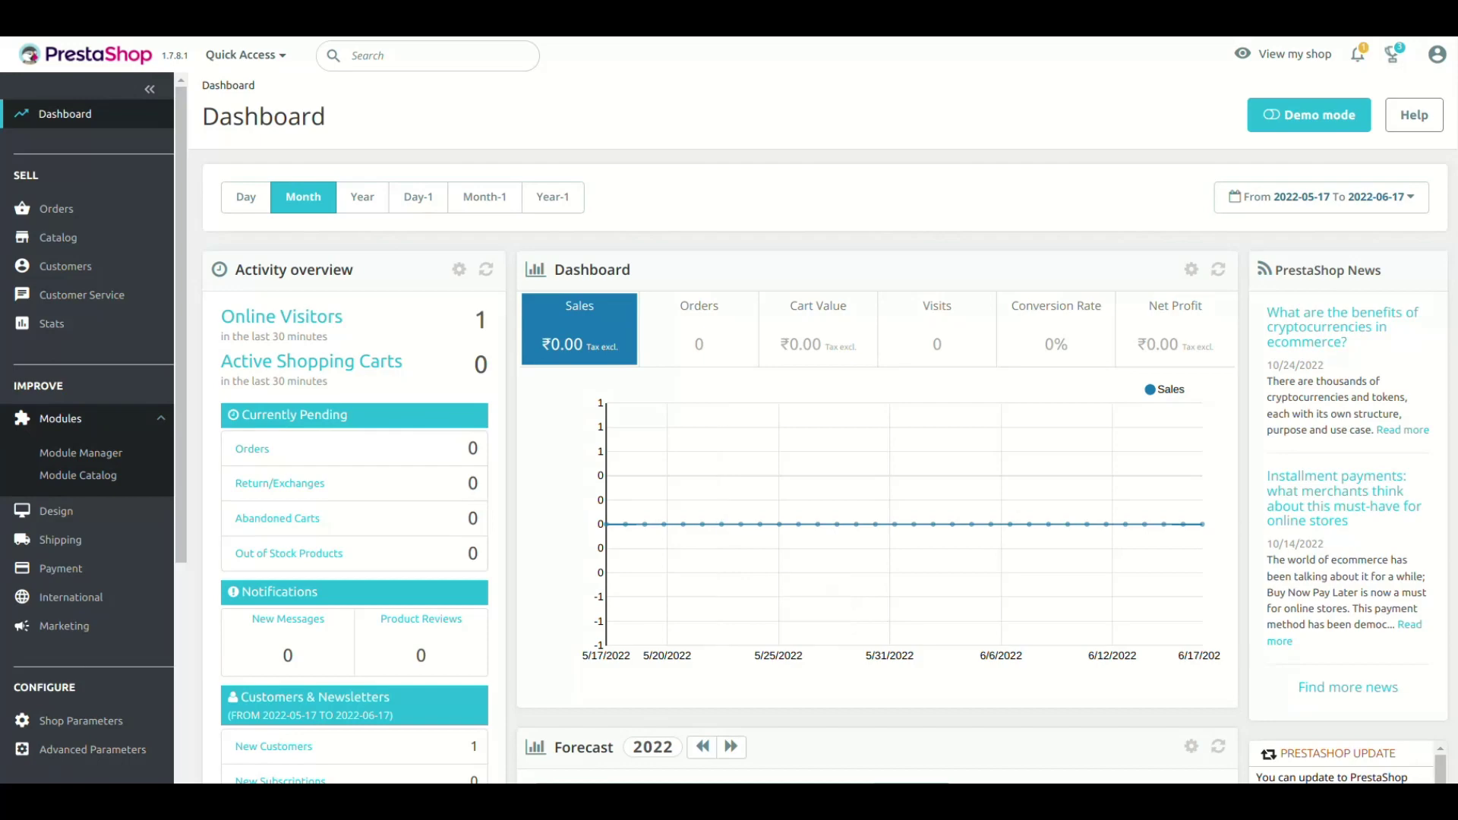
- From the Module Manager, upload the connector zip via Upload a module until it reports Module installed
click(81, 452)
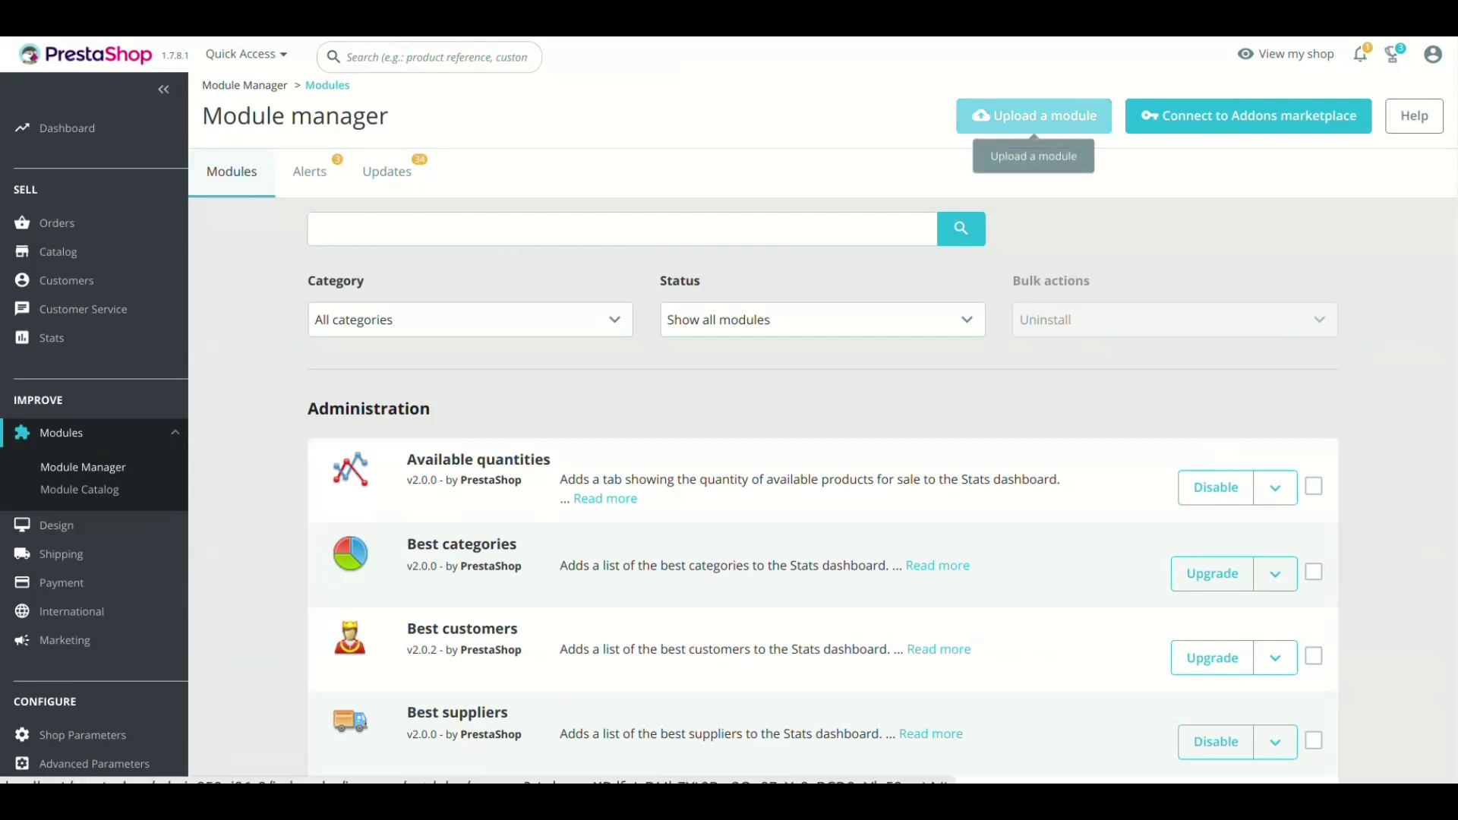
click(1034, 115)
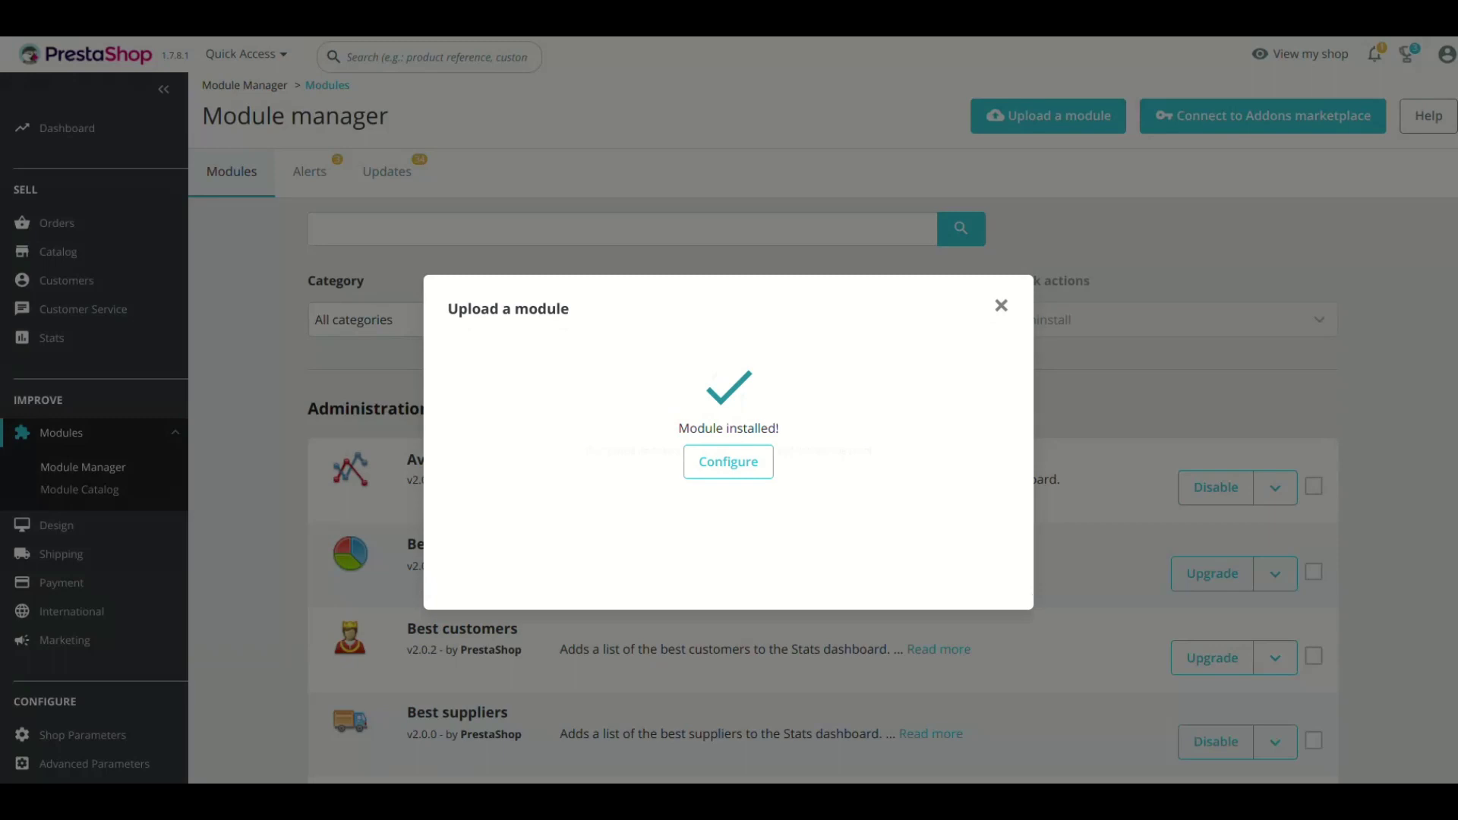
- Configure the new Zoho Books Connector and copy the full Redirect URI value
click(728, 461)
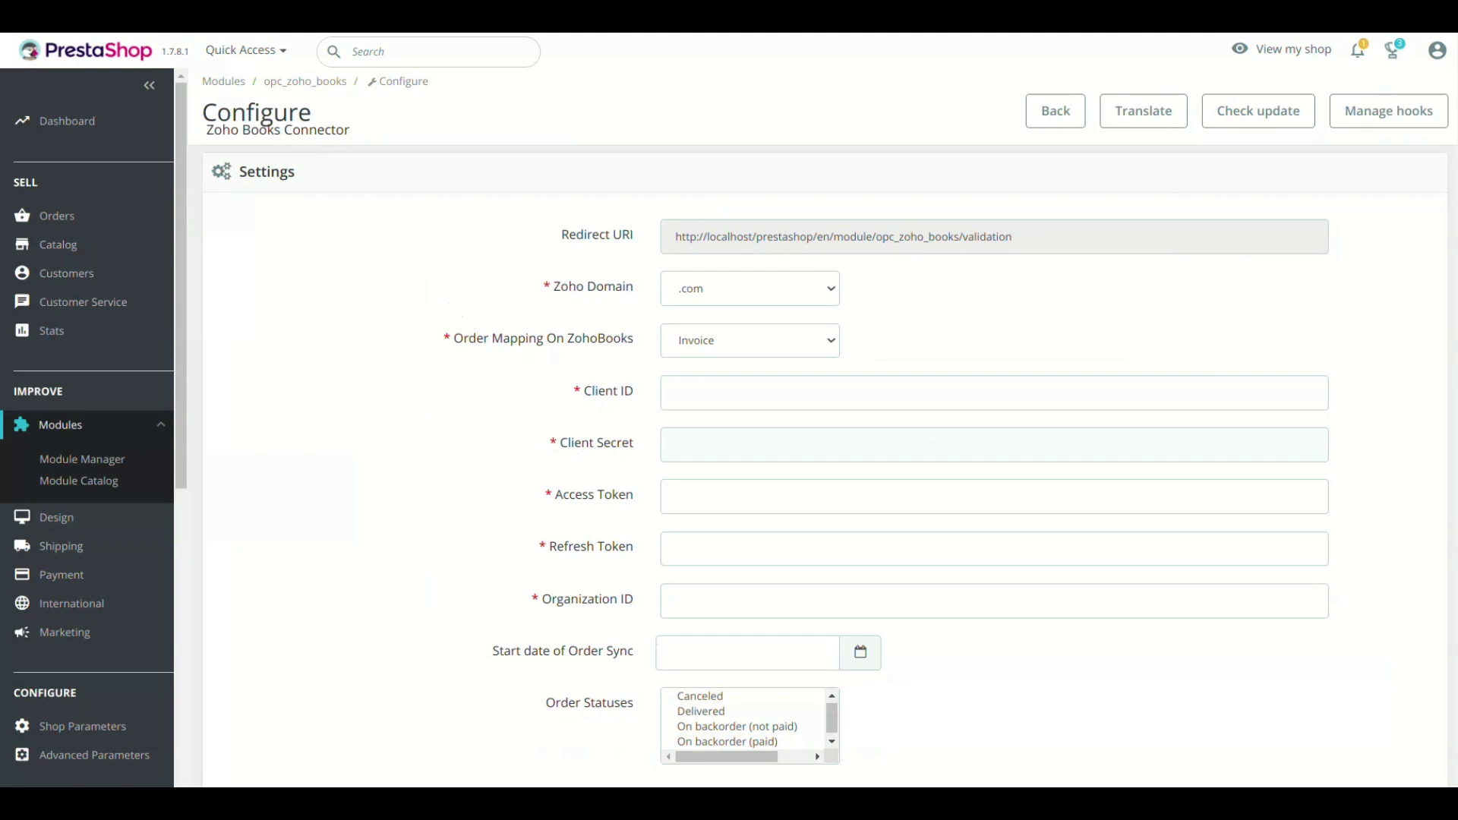
scroll(824, 456, down, 2)
scroll(825, 456, up, 2)
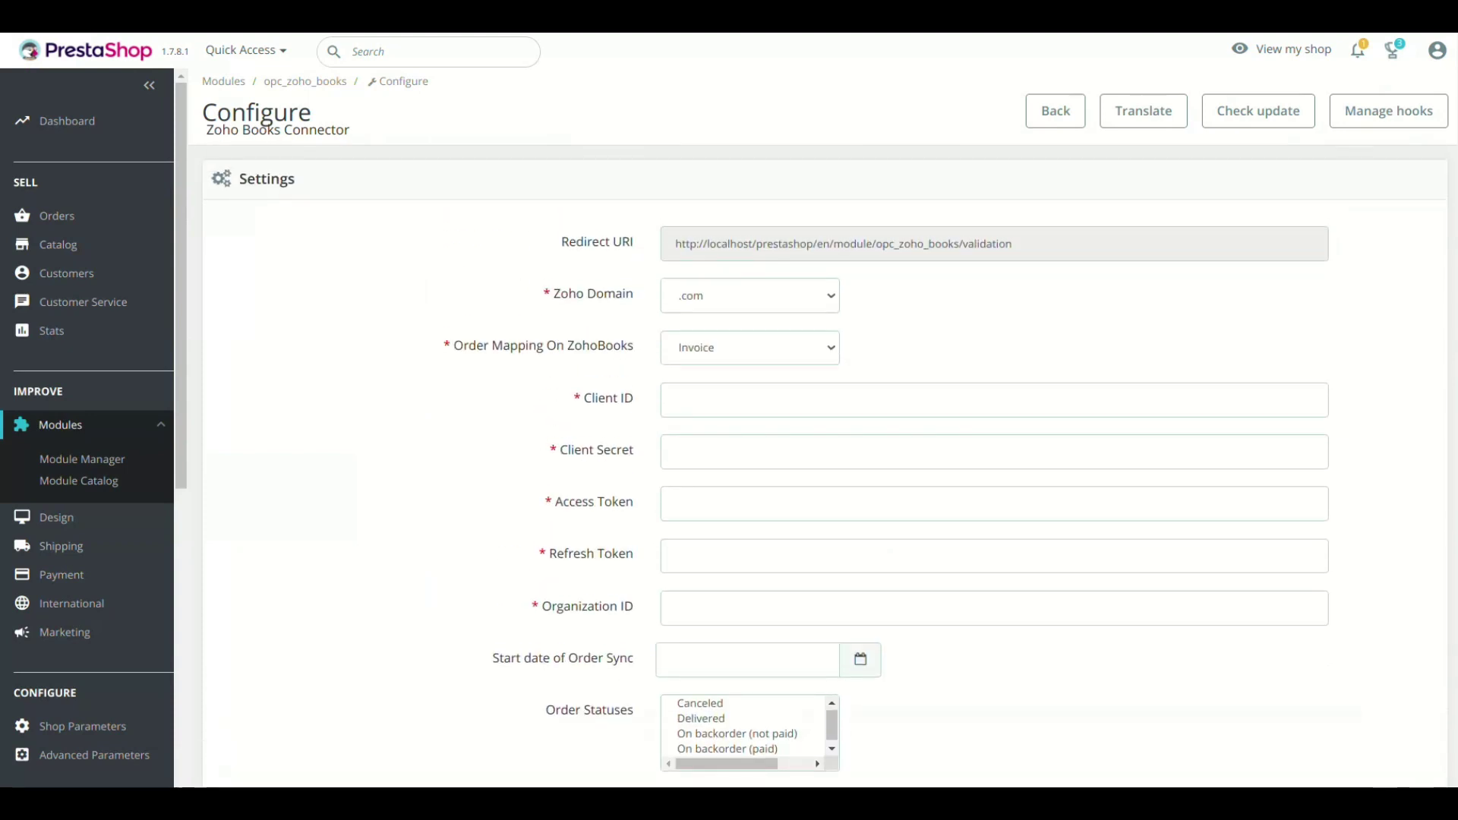
click(843, 244)
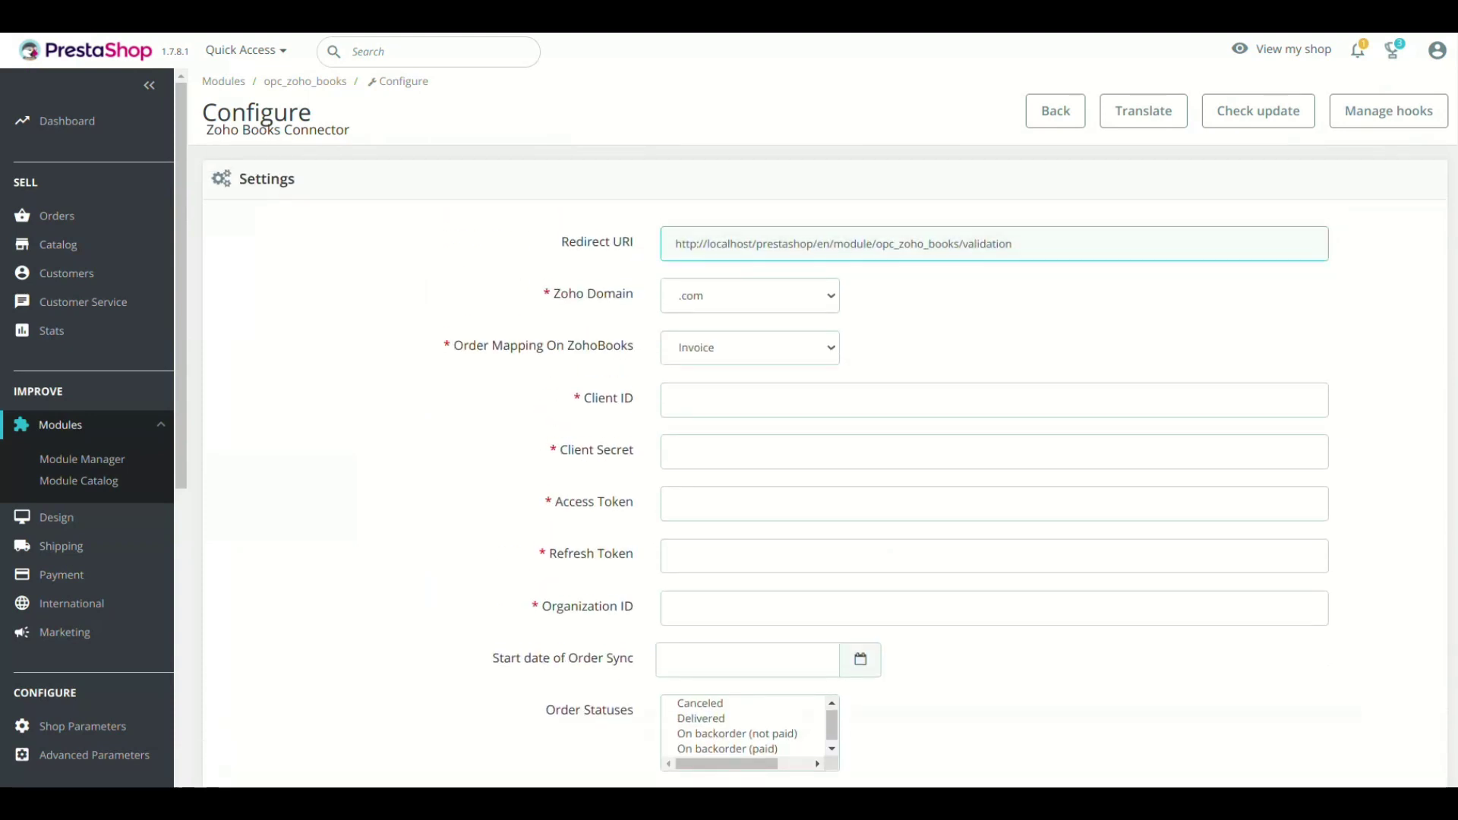
key(ctrl+a)
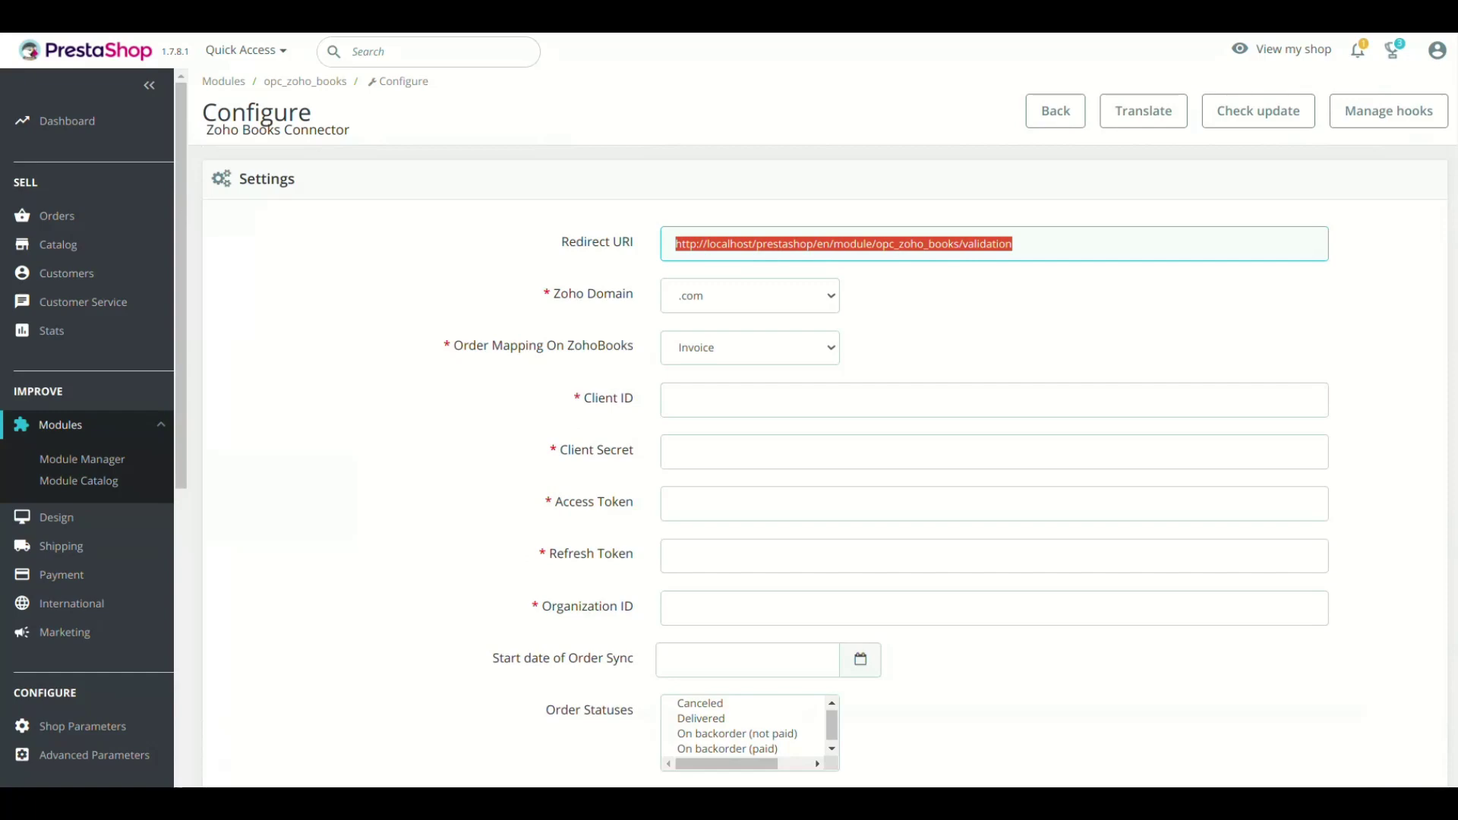
scroll(824, 455, down, 2)
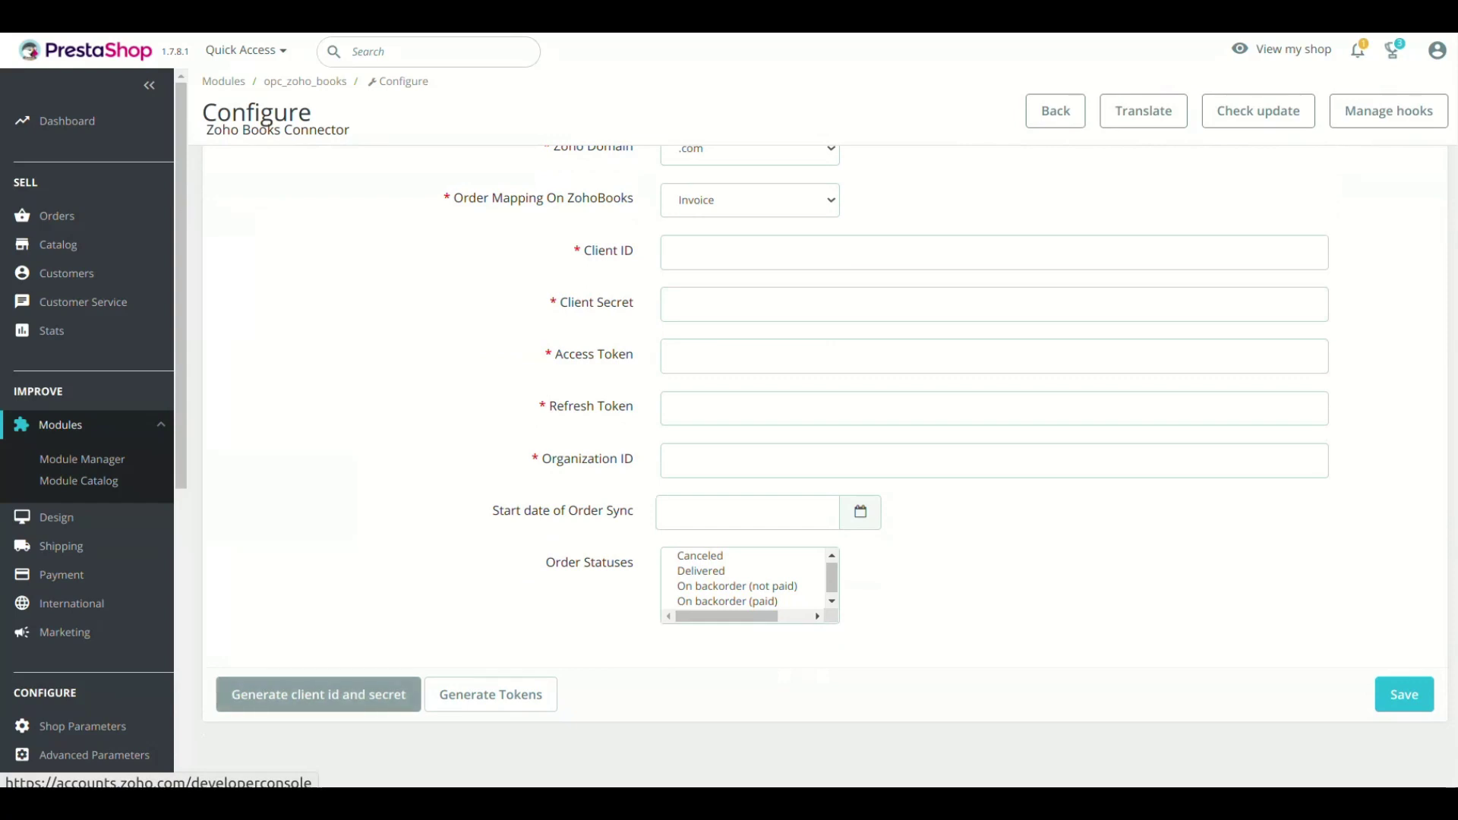
- Sign in to Zoho API Console with the saved account
click(319, 694)
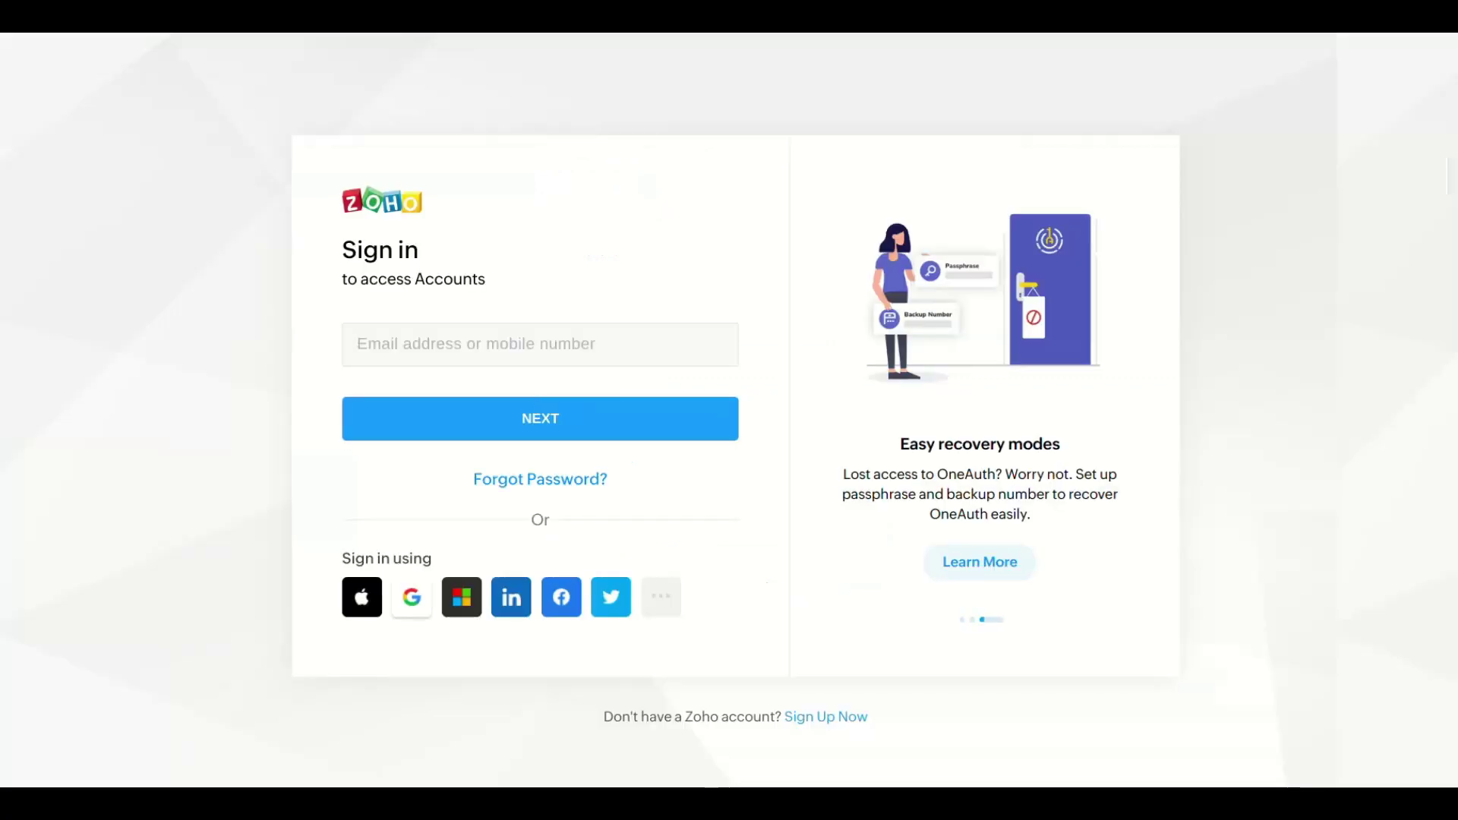
text(su)
key(Down)
key(Return)
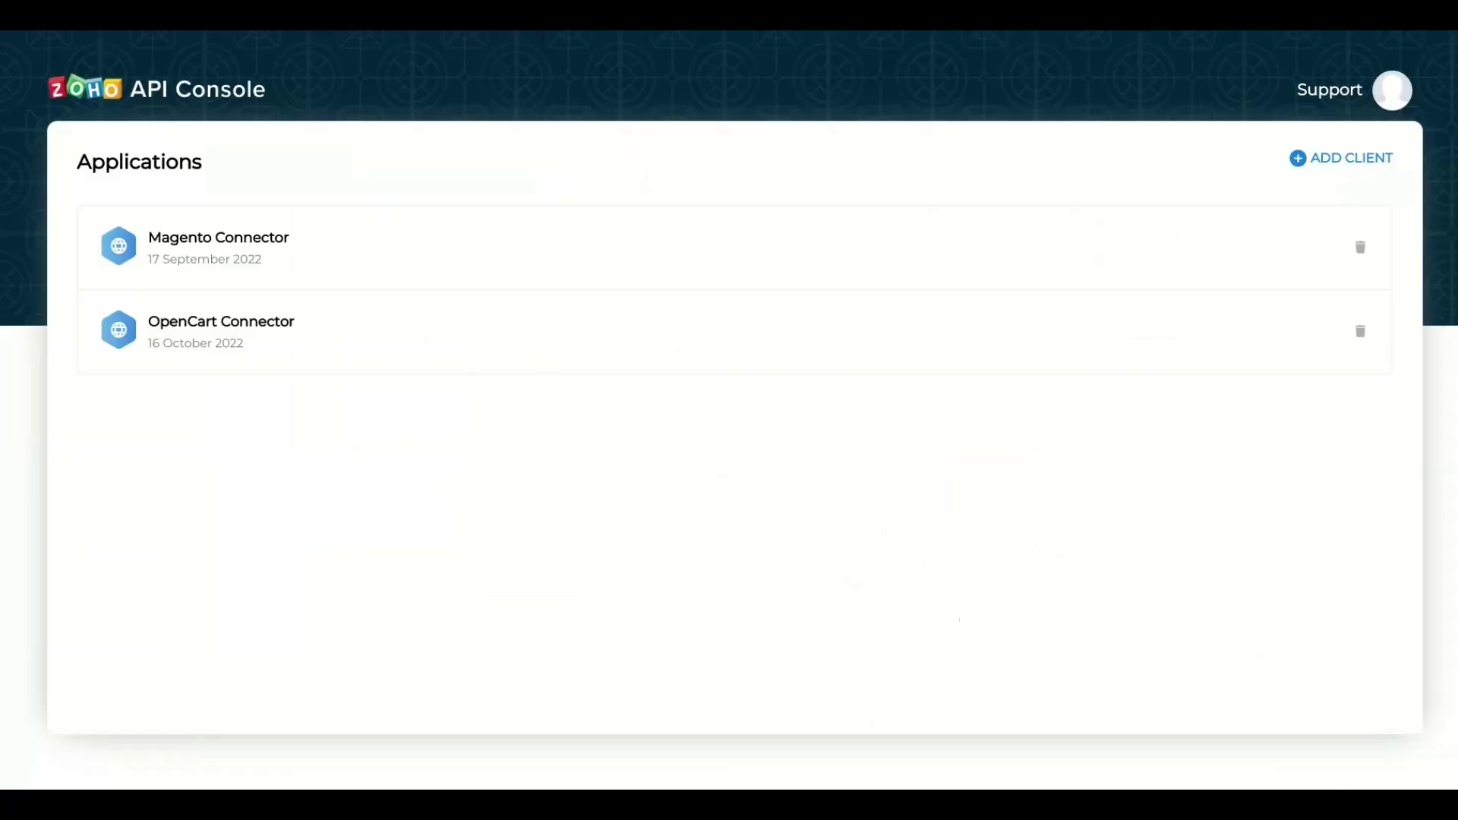
- Create a server-based client 'Prestashop Inventory Connector' with the shop-root homepage URL and pasted redirect URI
click(1341, 158)
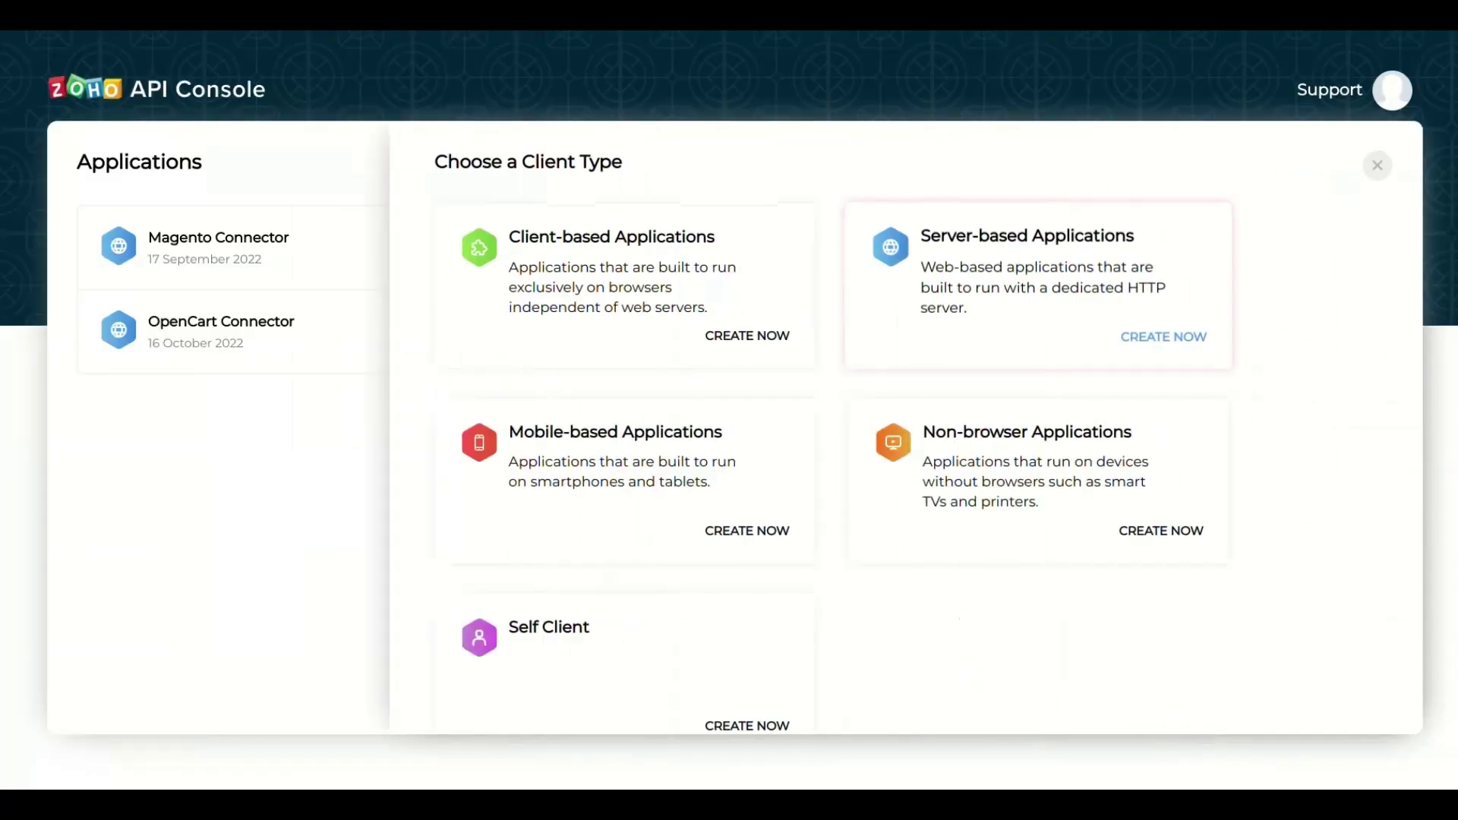
click(1163, 335)
text(Pres)
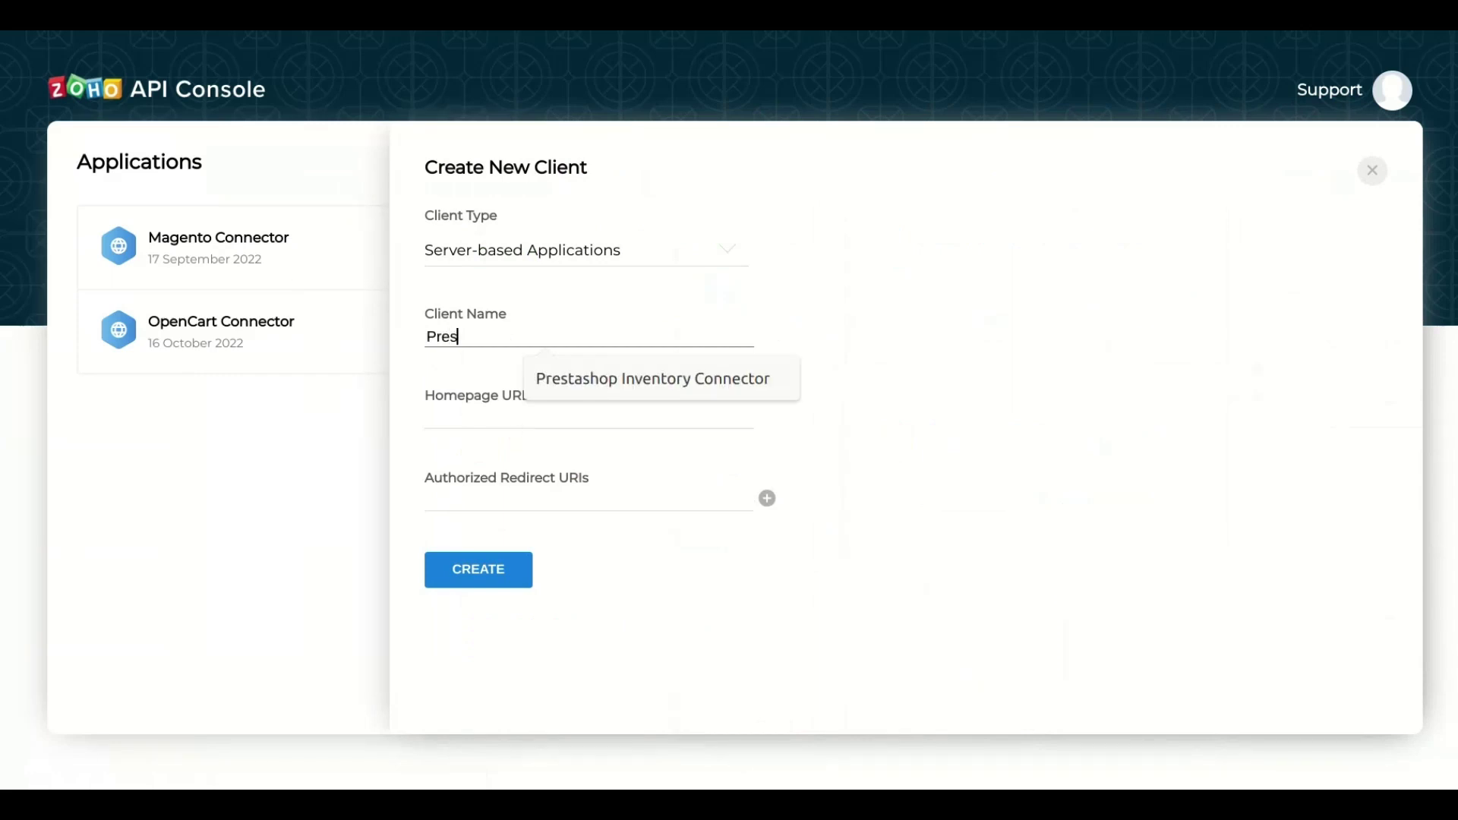
key(Down)
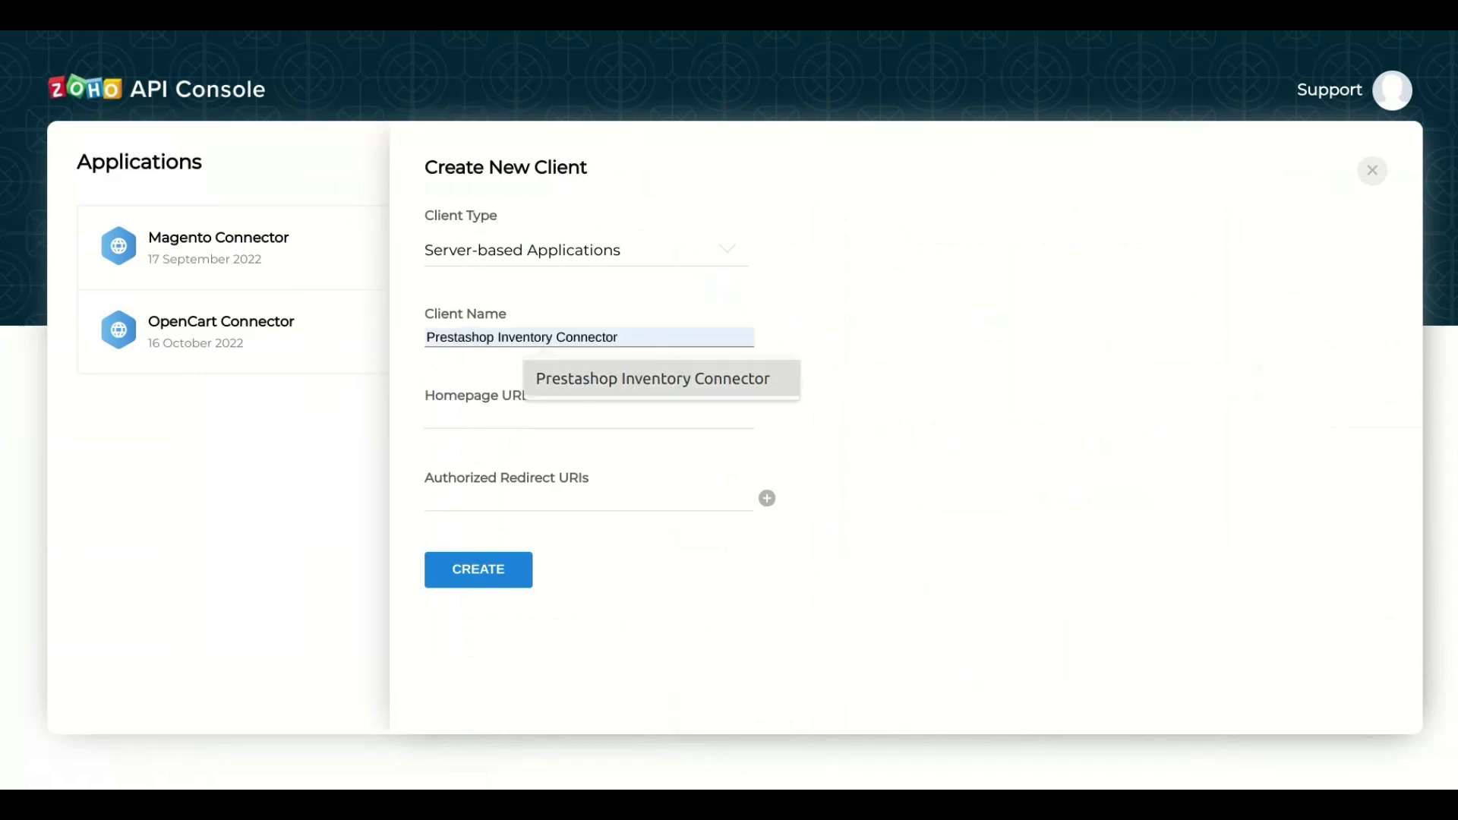
key(Return)
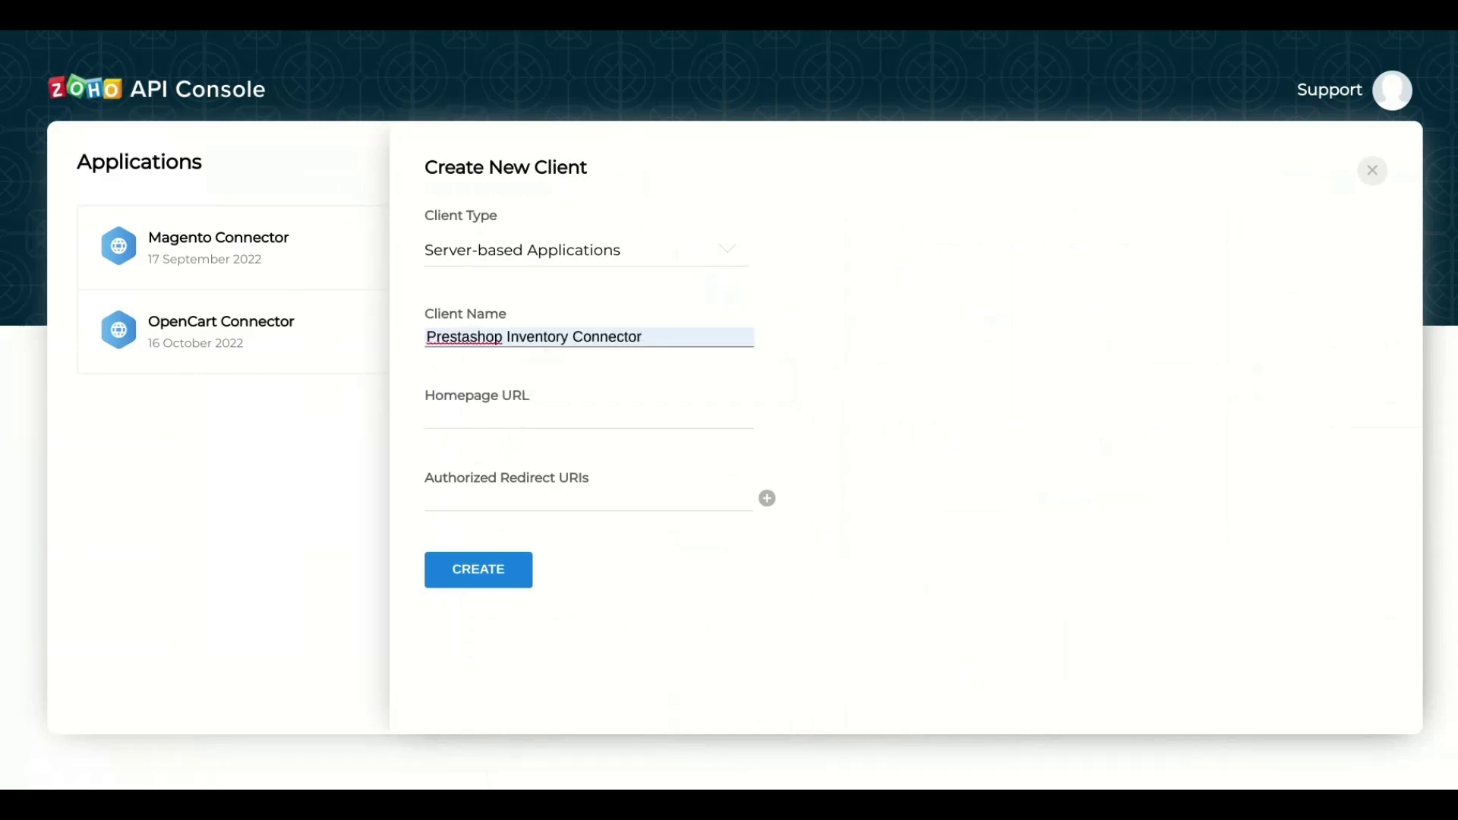
key(Tab)
key(ctrl+v)
key(Left)
key(Left)
key(Left)
key(Left)
key(Left)
key(Left)
key(Left)
key(Left)
key(Left)
key(Left)
key(Left)
key(Left)
key(Left)
key(Left)
key(Left)
key(Left)
key(Left)
key(Left)
key(Left)
key(Left)
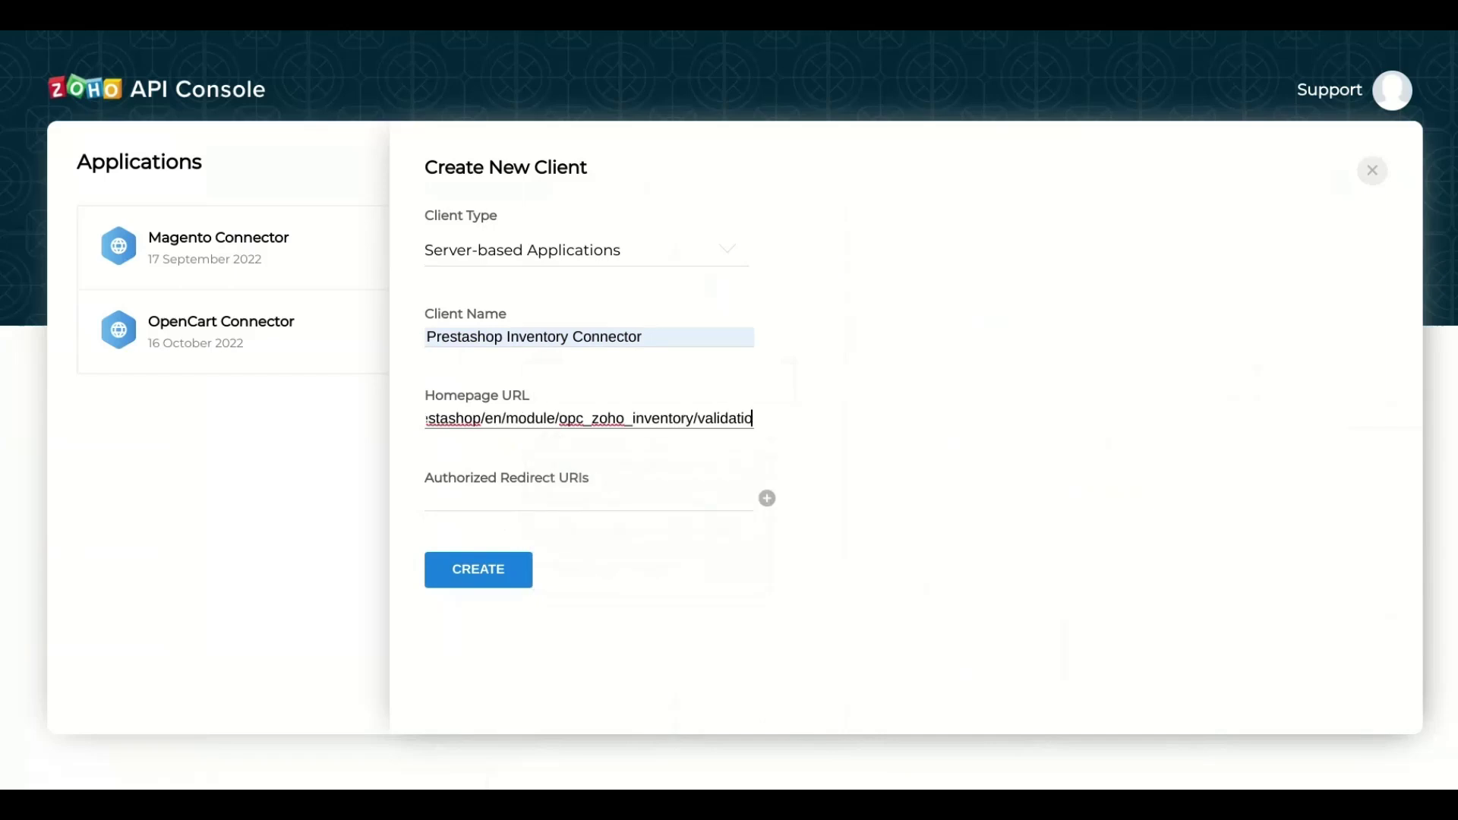
key(Delete)
key(Delete)
key(Delete)
key(Delete)
key(Delete)
key(Delete)
key(Delete)
key(Delete)
key(Delete)
key(Delete)
key(Delete)
key(Delete)
key(Delete)
key(Delete)
key(Delete)
key(Delete)
key(Delete)
key(Delete)
key(Delete)
key(Delete)
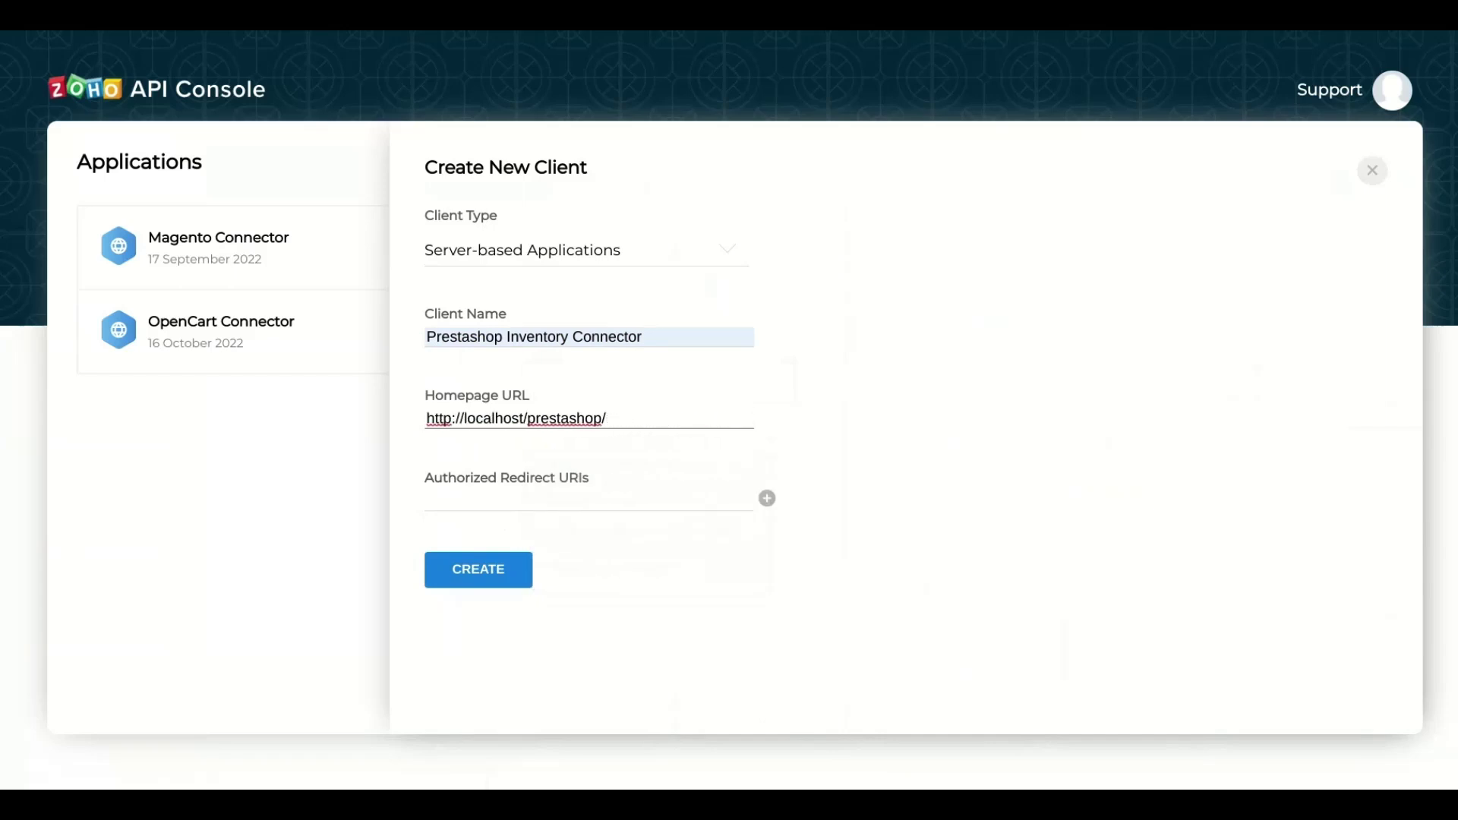
key(Tab)
text(http://localhost/prestashop/en/module/opc_zoho_inventory/validation)
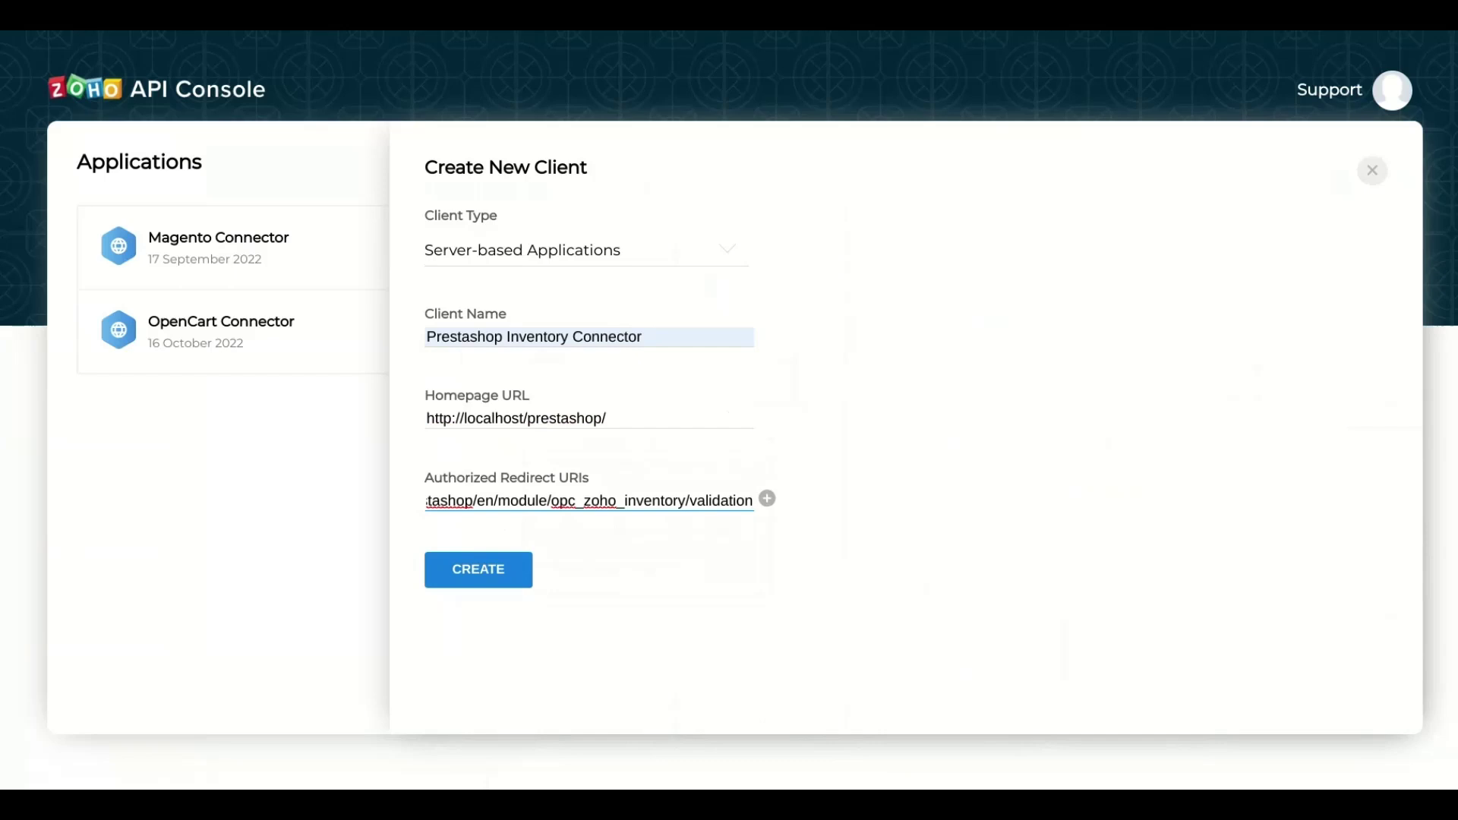
key(Return)
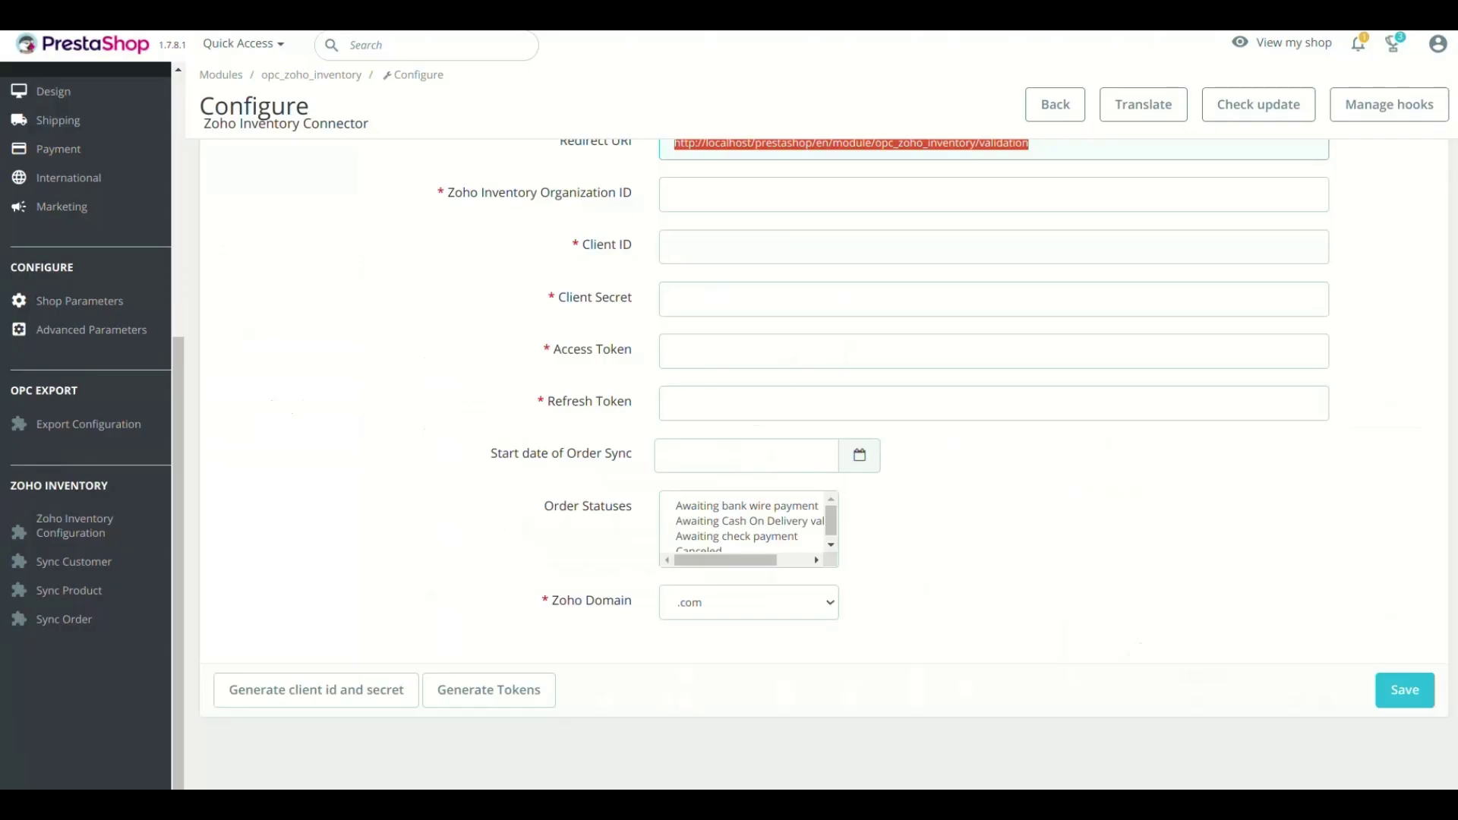
- Paste the new Zoho client's ID and secret into the Client ID and Client Secret fields
click(760, 247)
text(1000.2CDRUEC3FDPF2SEZ18UAGOFPJ12SRA)
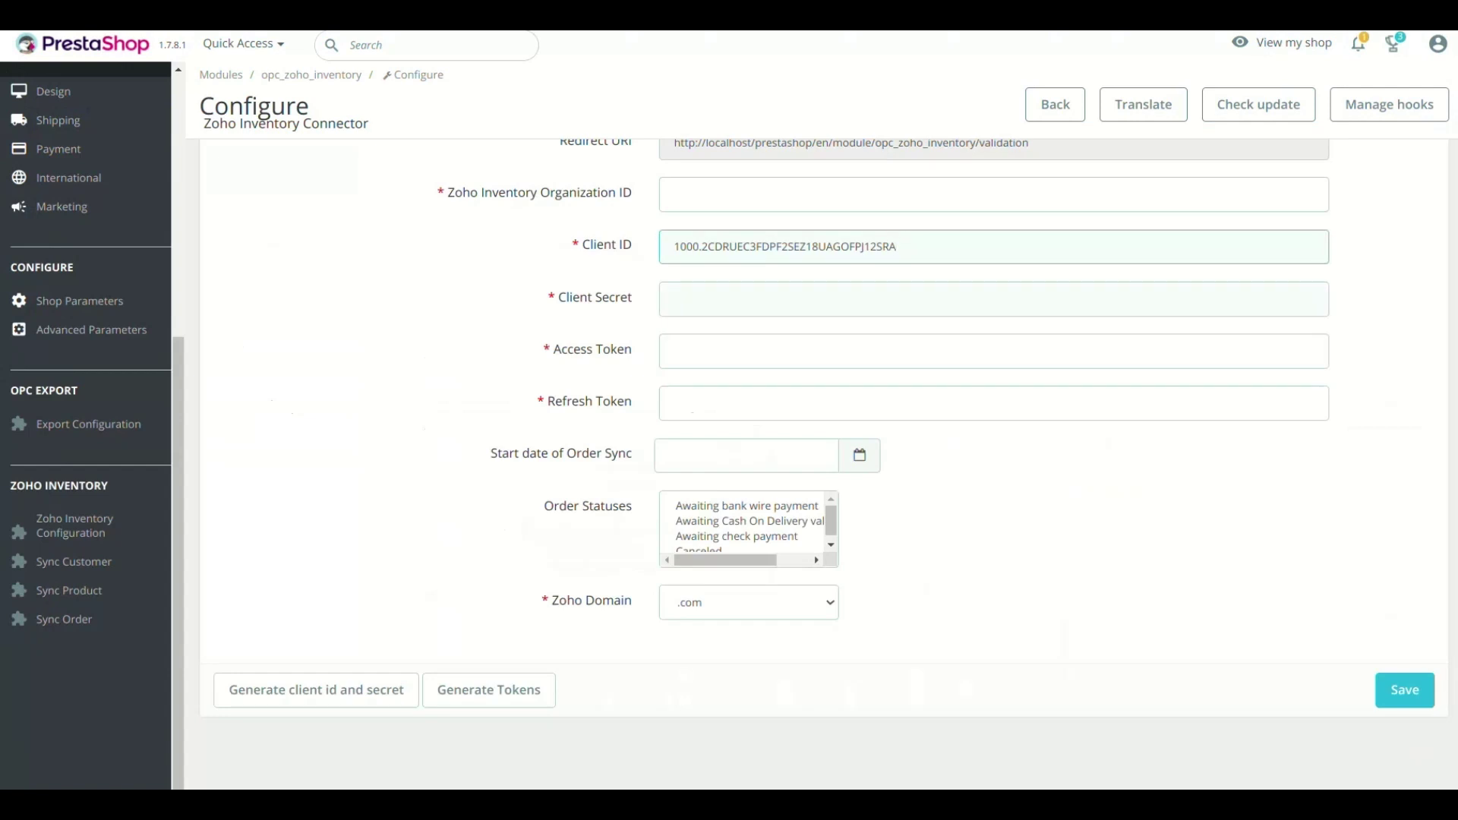
click(759, 299)
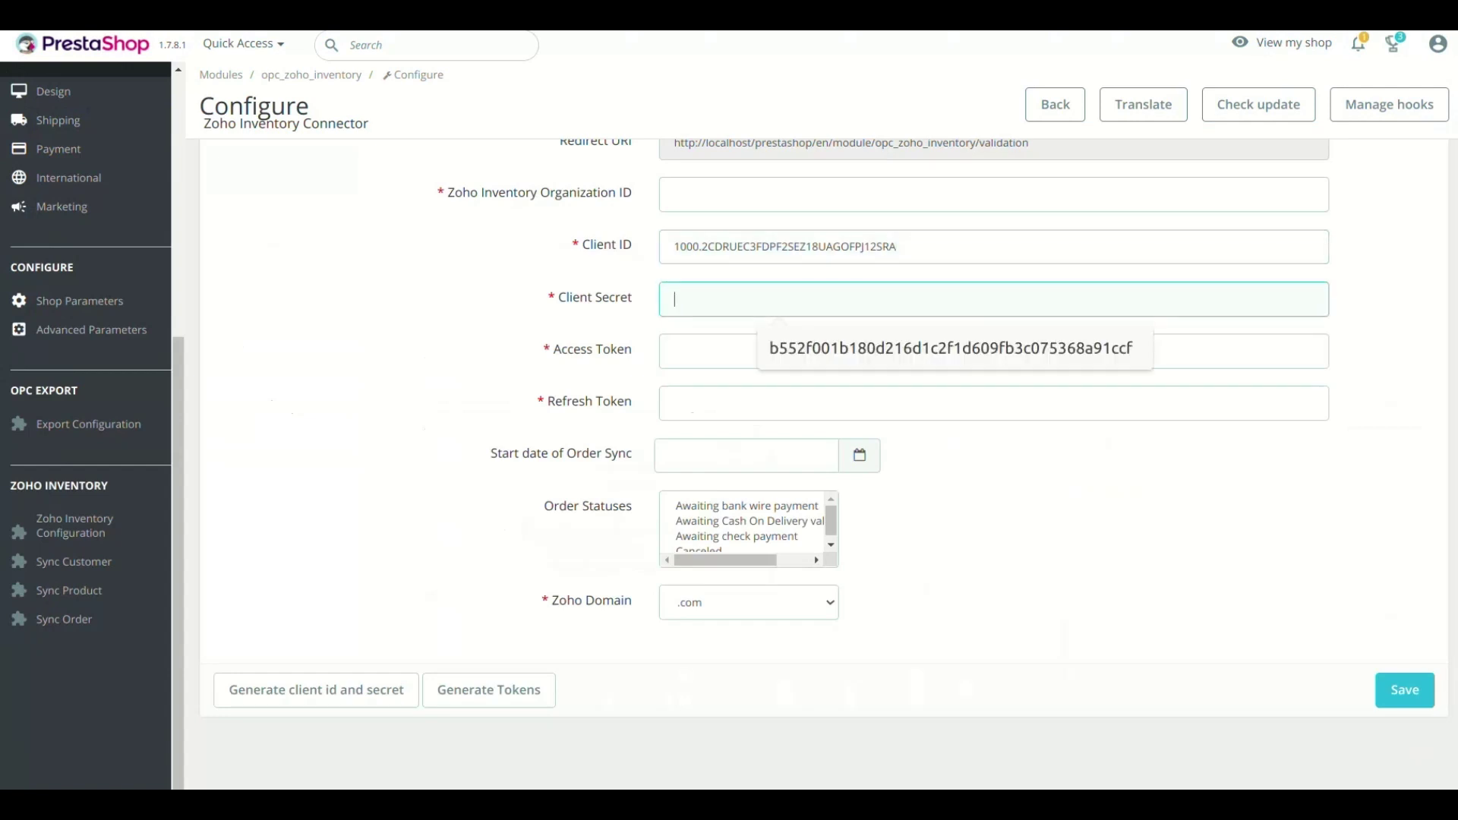
key(ctrl+v)
scroll(760, 455, up, 1)
key(Tab)
key(Tab)
scroll(760, 456, up, 1)
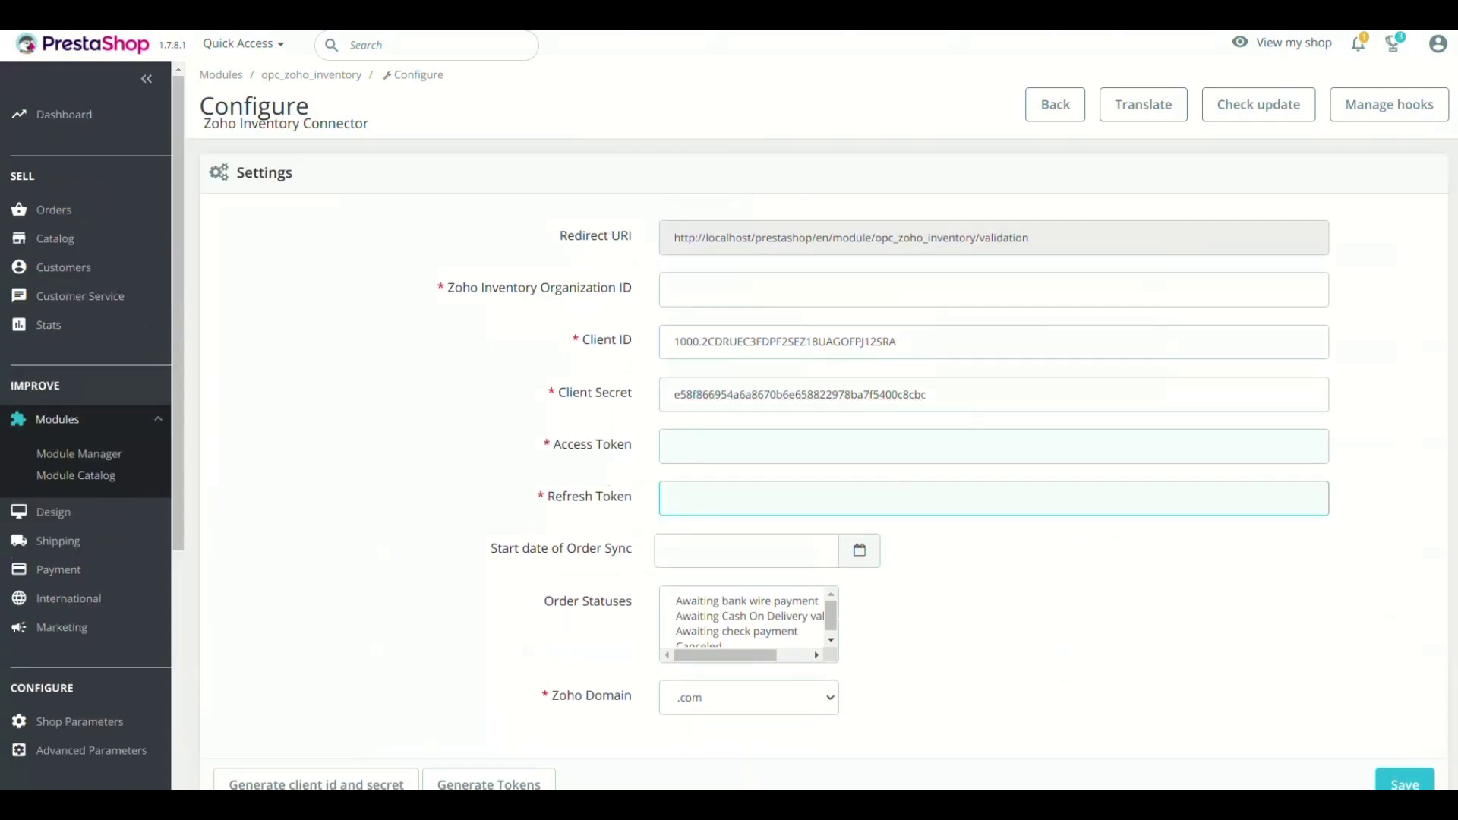
- Enter placeholders 'tee', 'test' and 'tets' in Access Token, Refresh Token and Organization ID
click(760, 447)
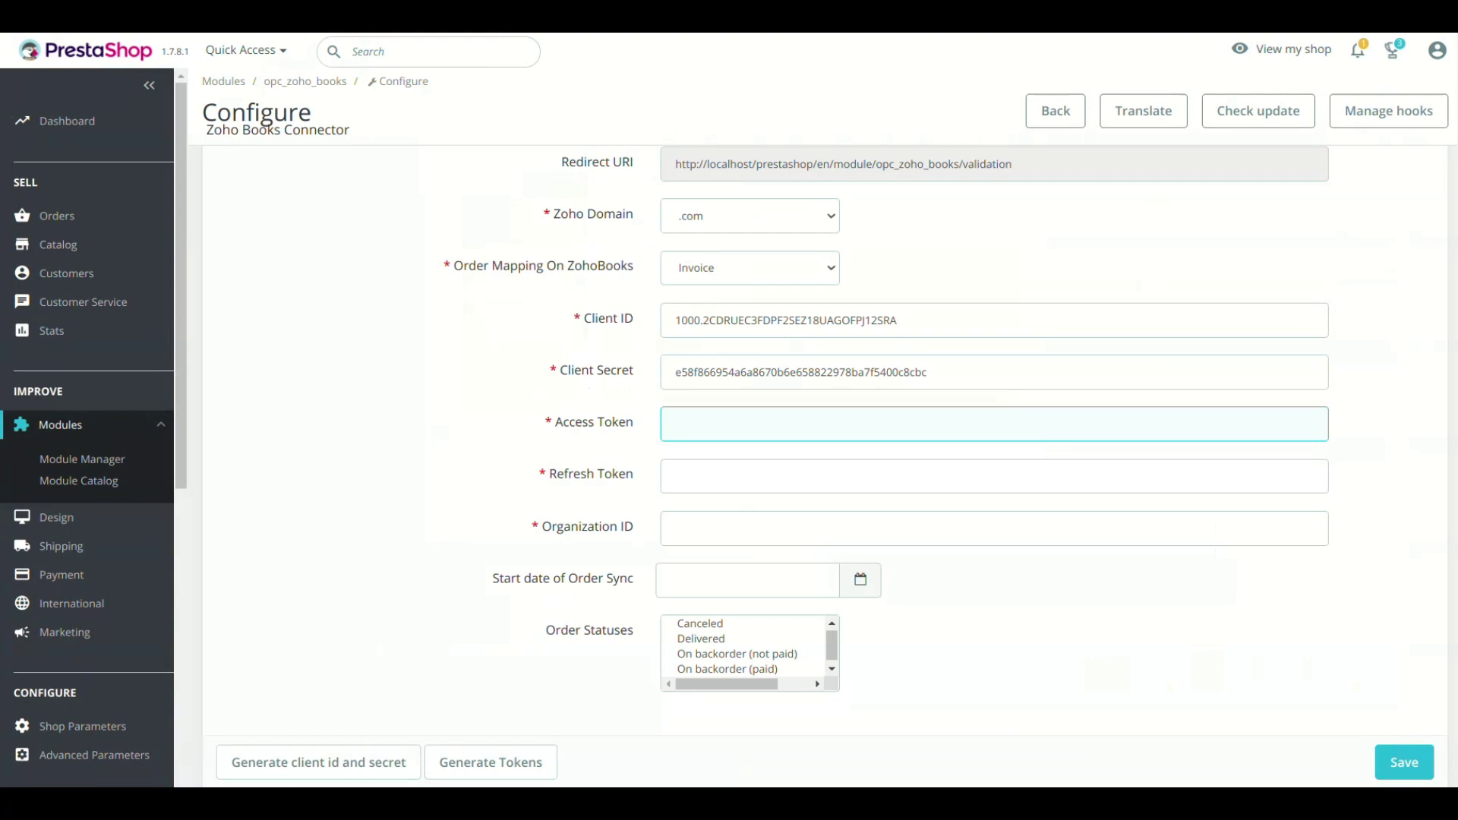
text(tee)
key(Tab)
text(test)
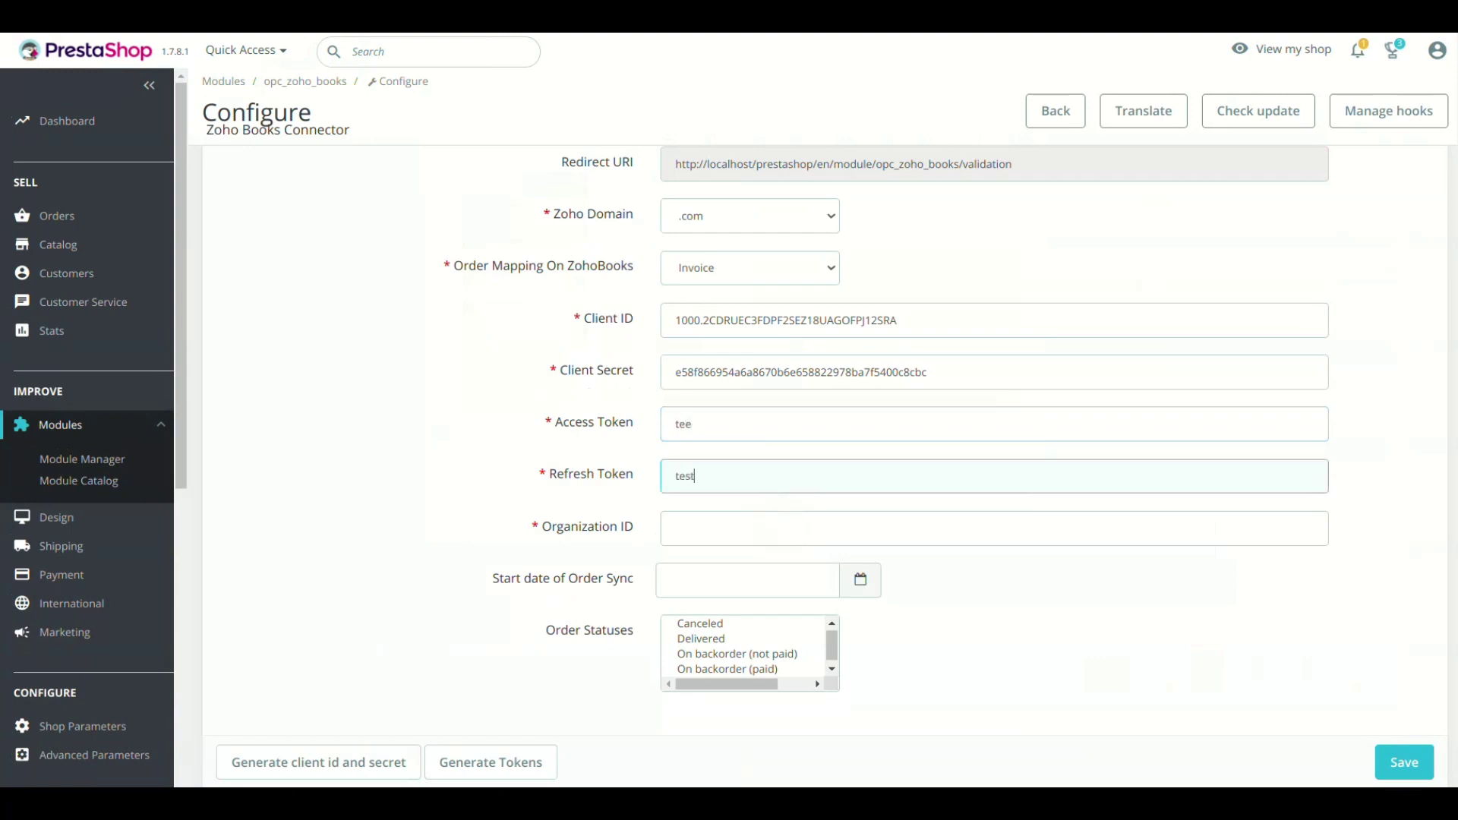
key(Tab)
text(tets)
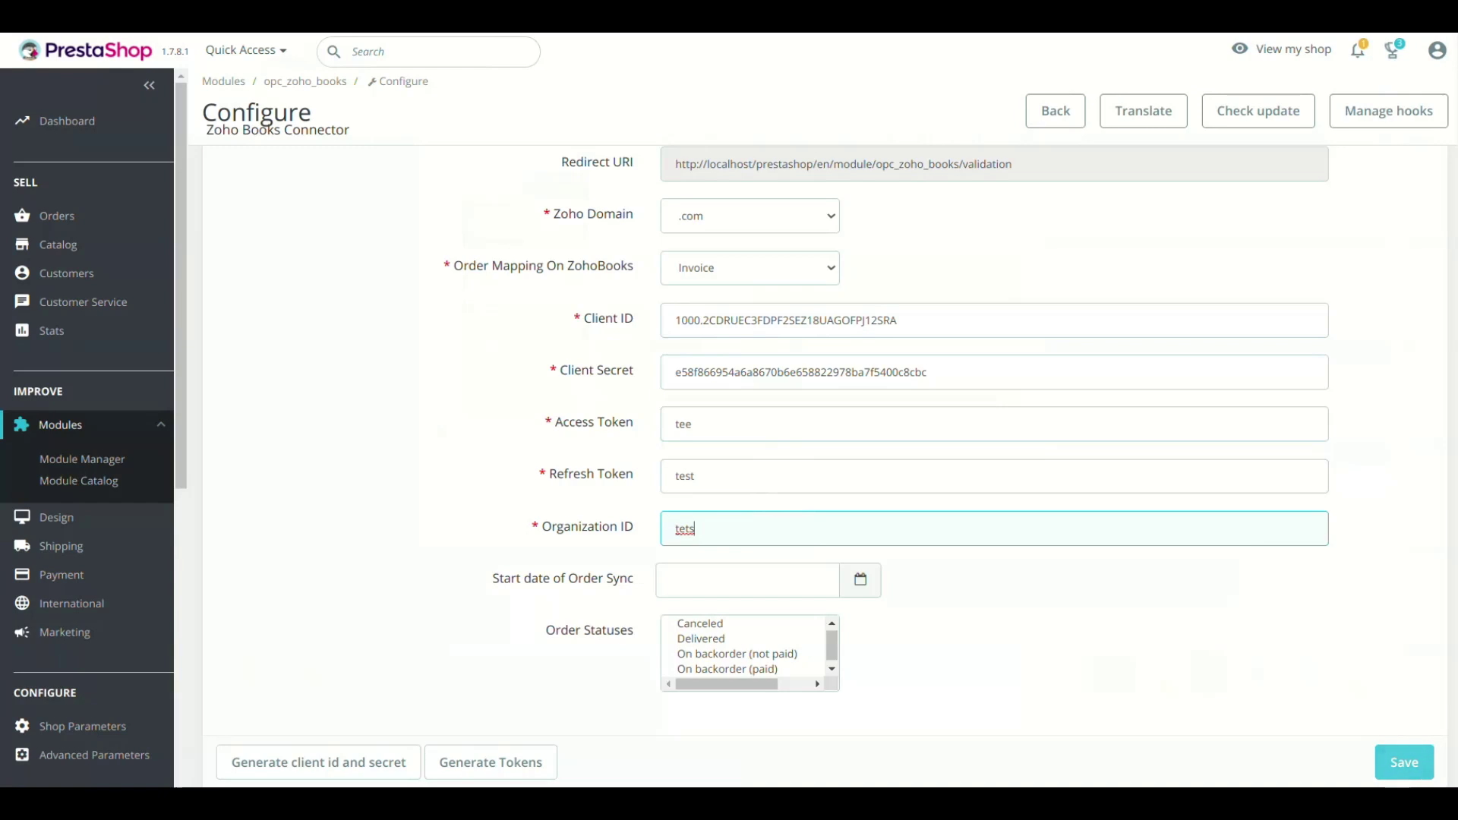
click(750, 216)
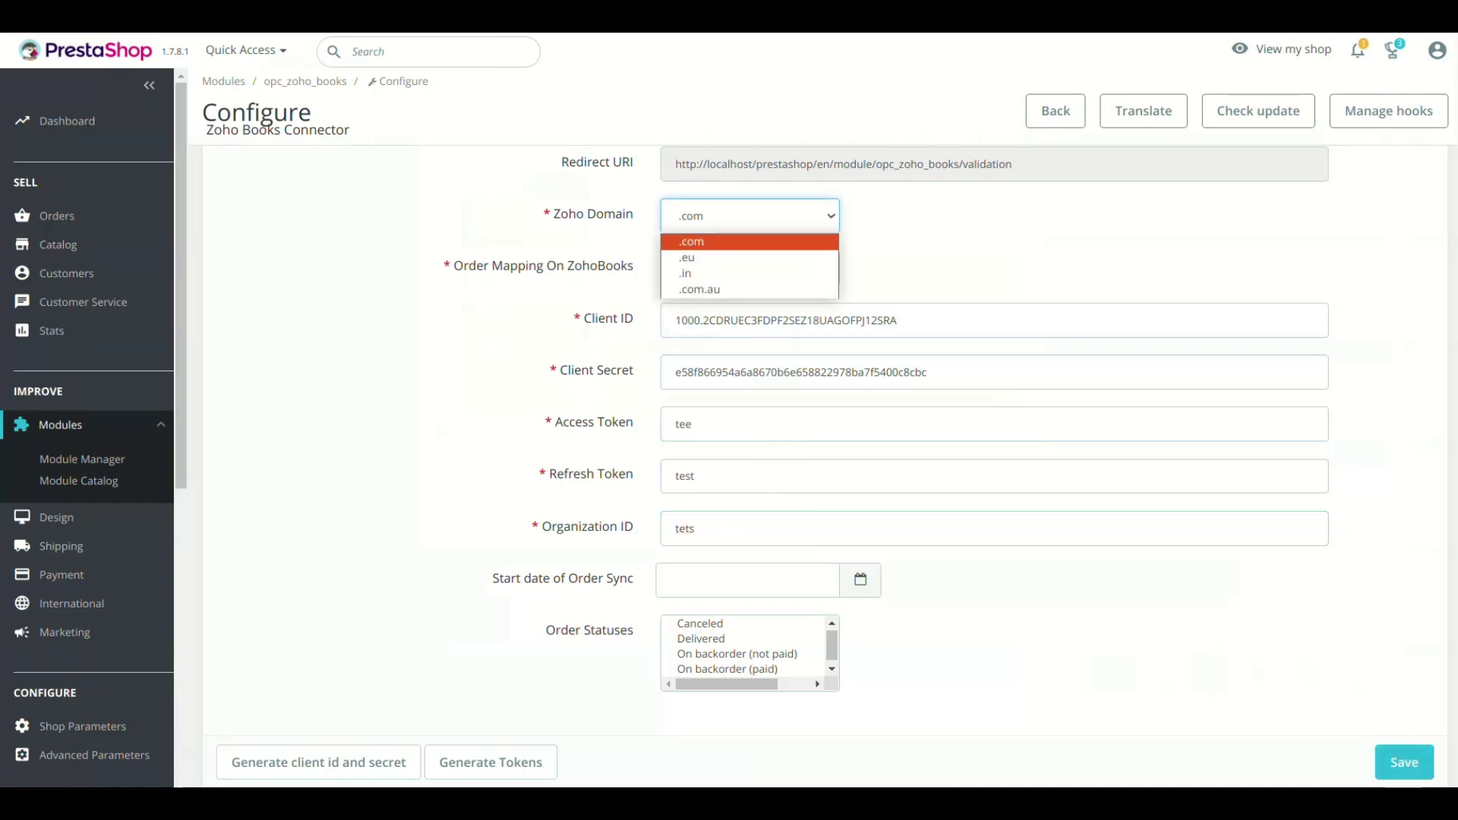
- Keep the .com domain, set Order Mapping On ZohoBooks to SalesOrder, and save the settings
key(Return)
key(Tab)
key(alt+Down)
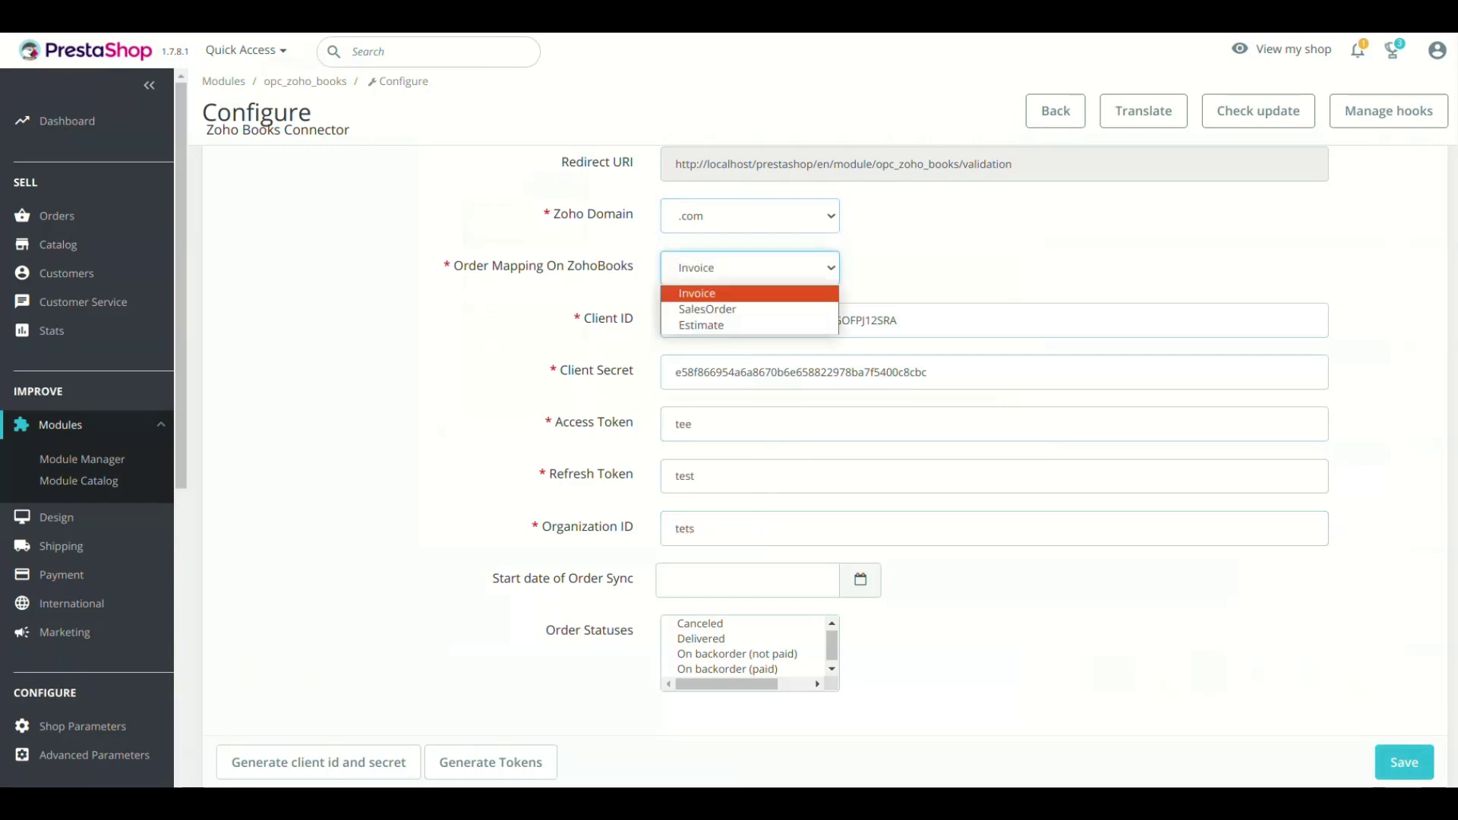
key(Down)
key(Return)
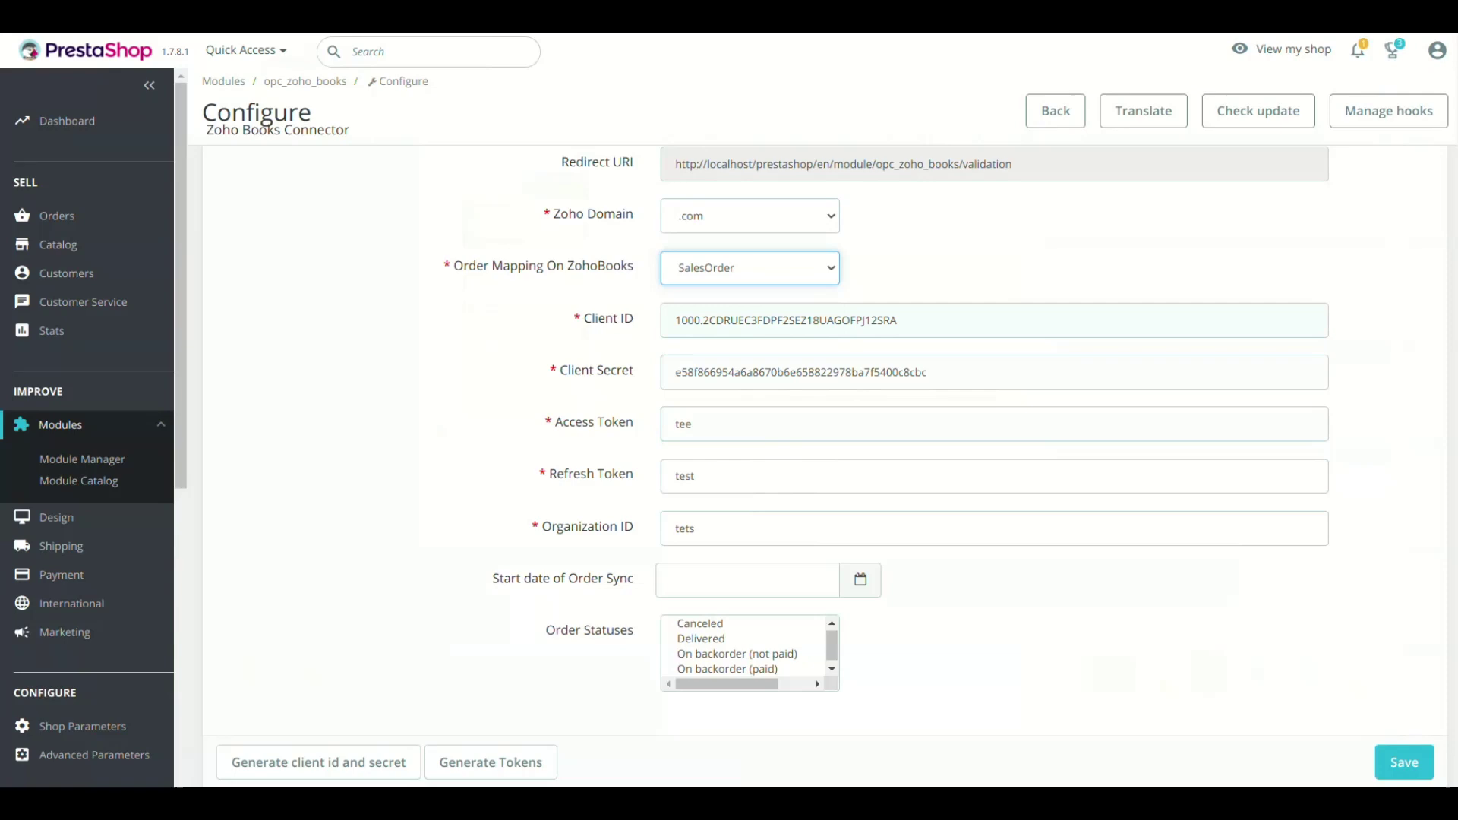
click(1404, 762)
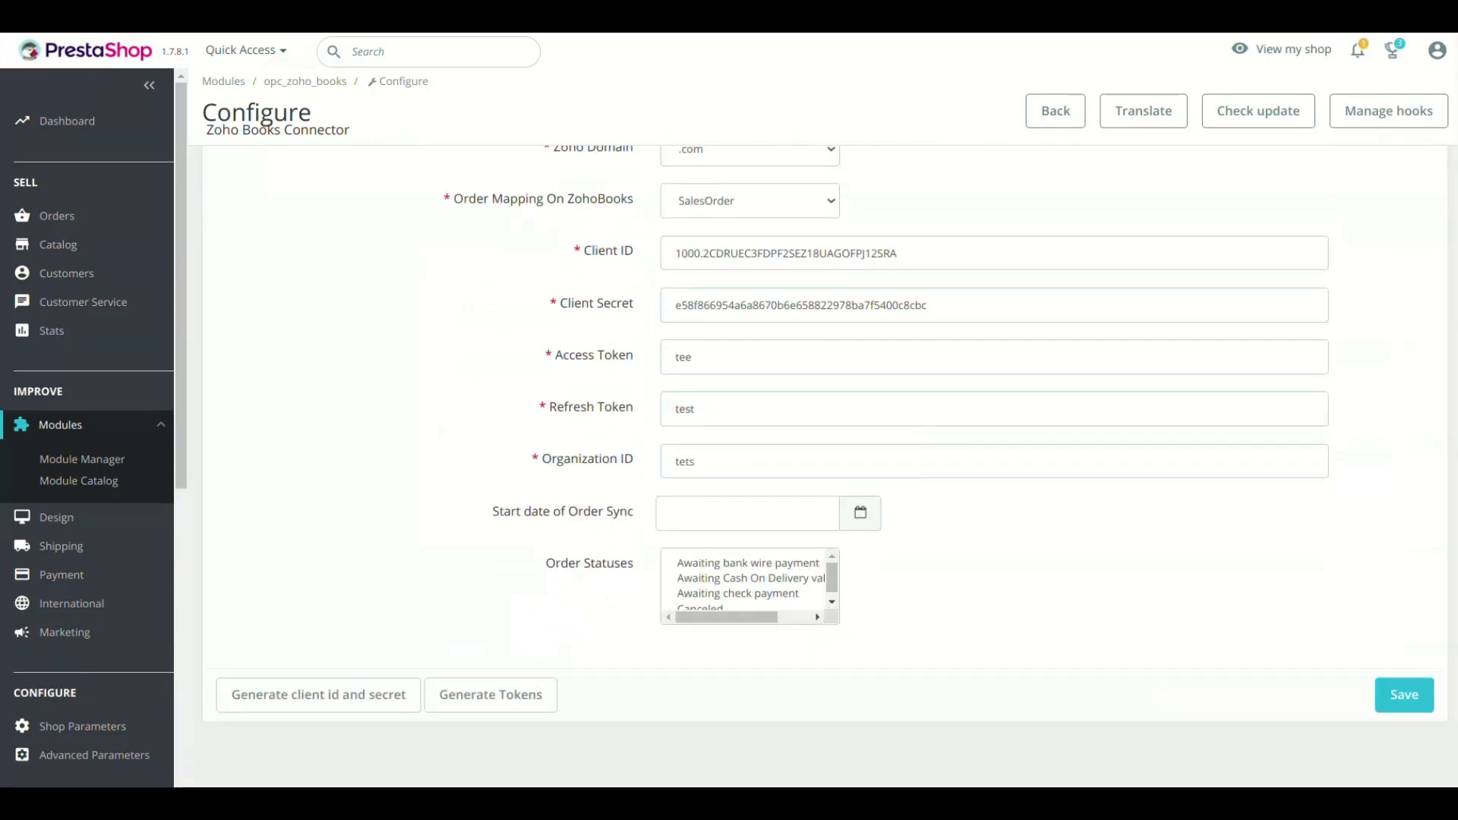
- Request Zoho access tokens for the connector with Generate Tokens
click(491, 695)
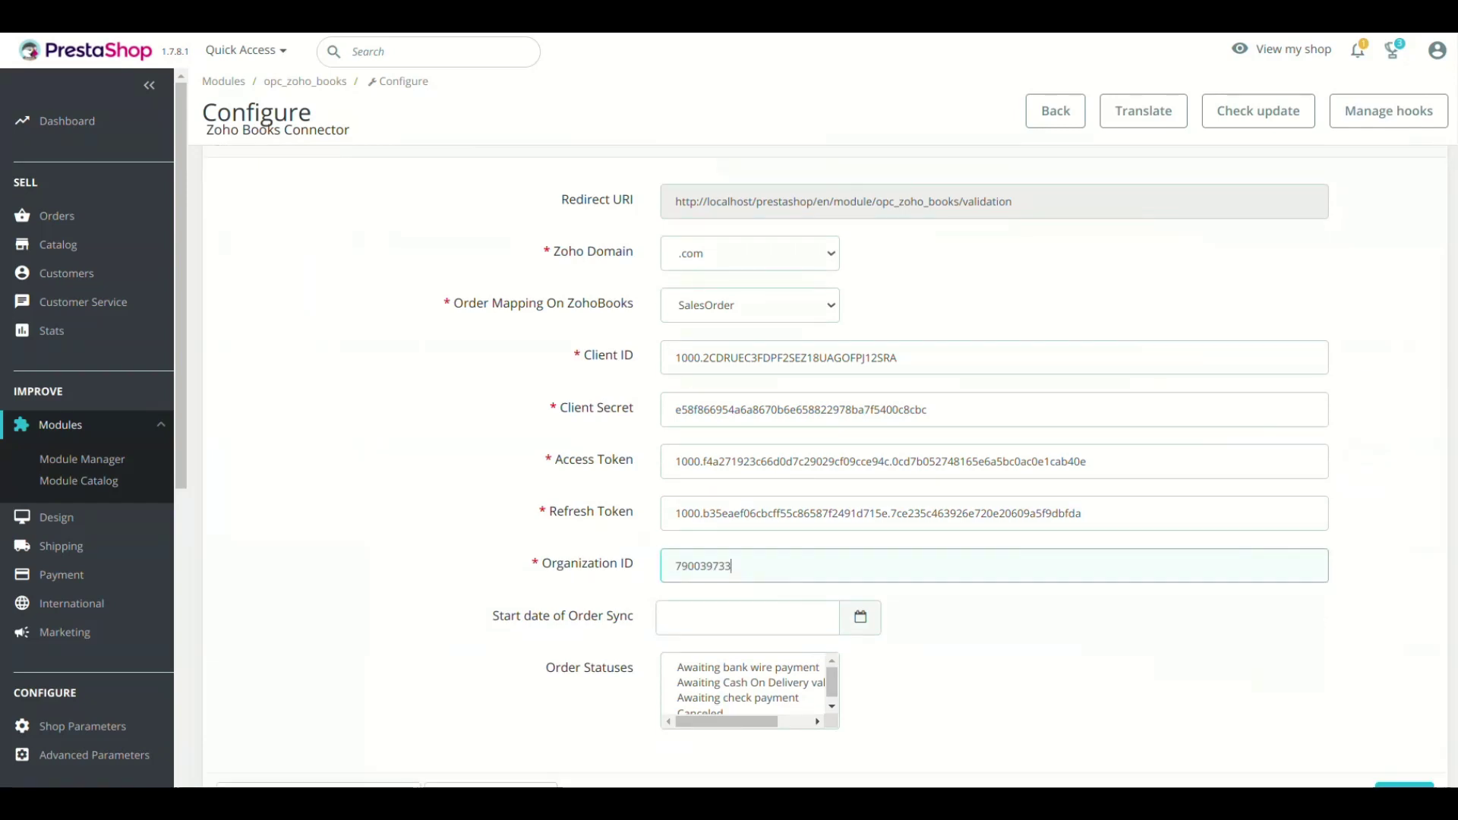
key(Return)
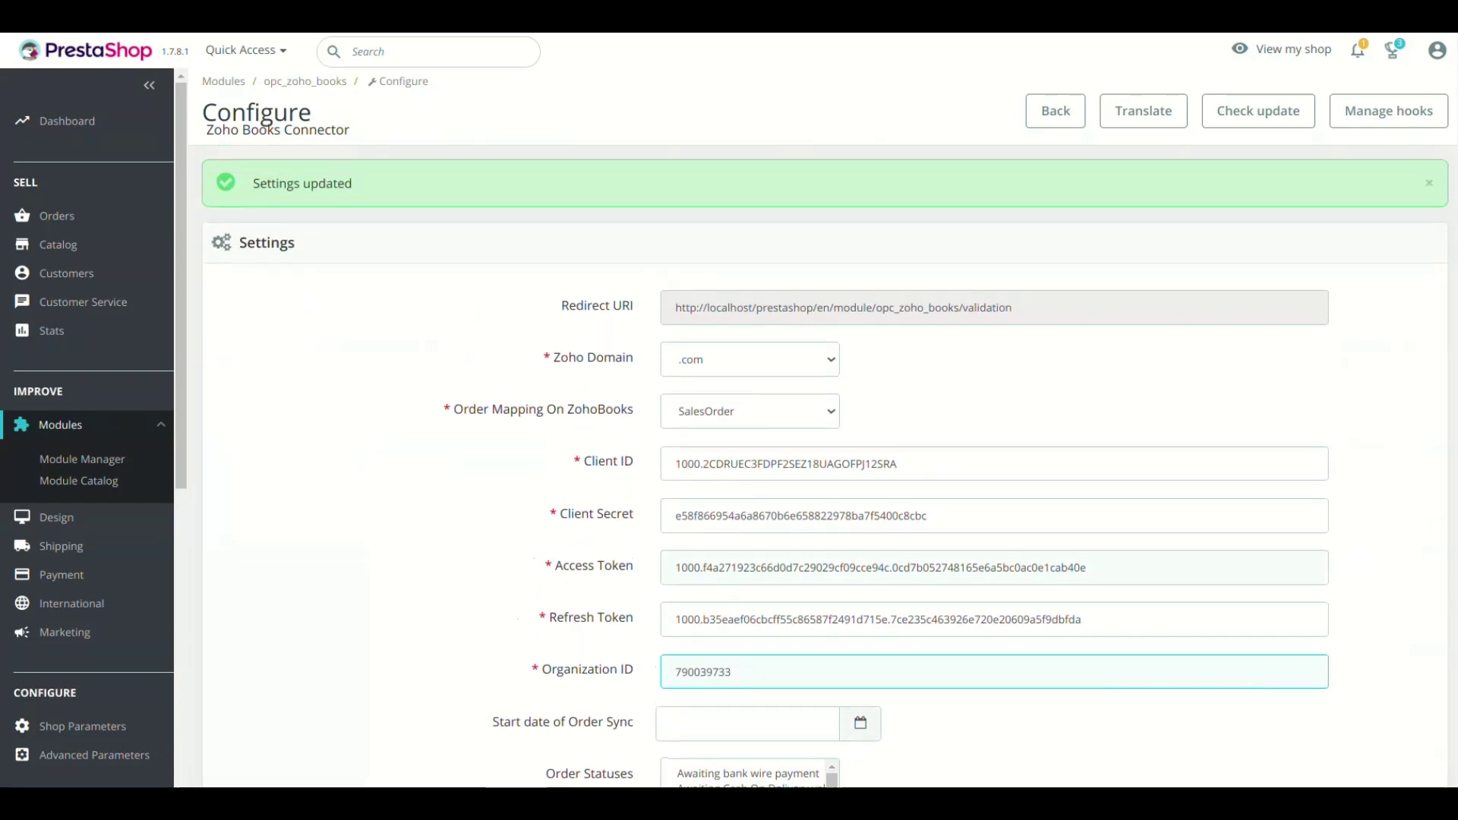
drag(1087, 568, 676, 568)
triple_click(878, 619)
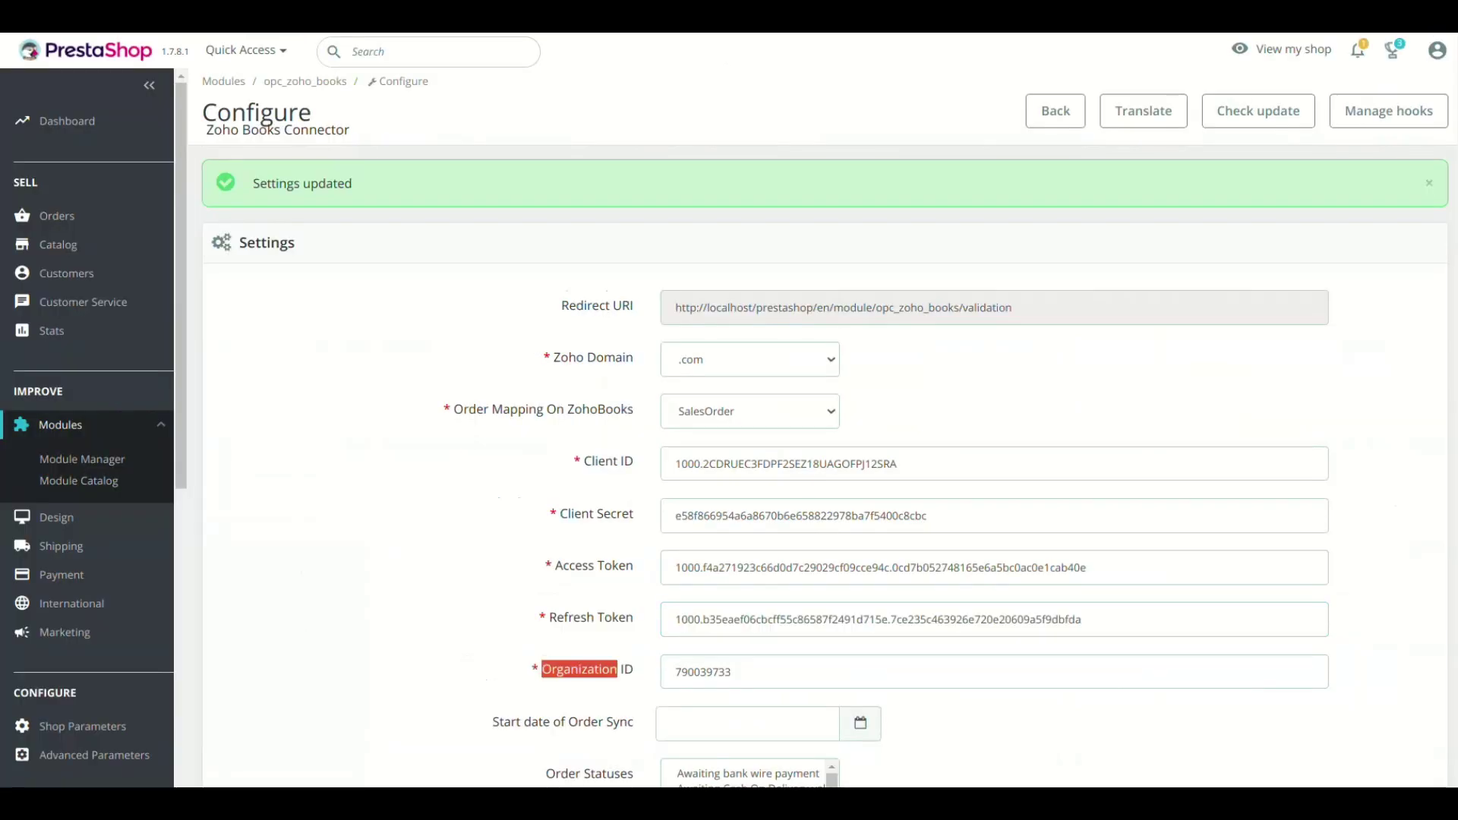
- Leave the order-sync Start date empty and save the connector settings again
scroll(826, 466, down, 3)
click(747, 513)
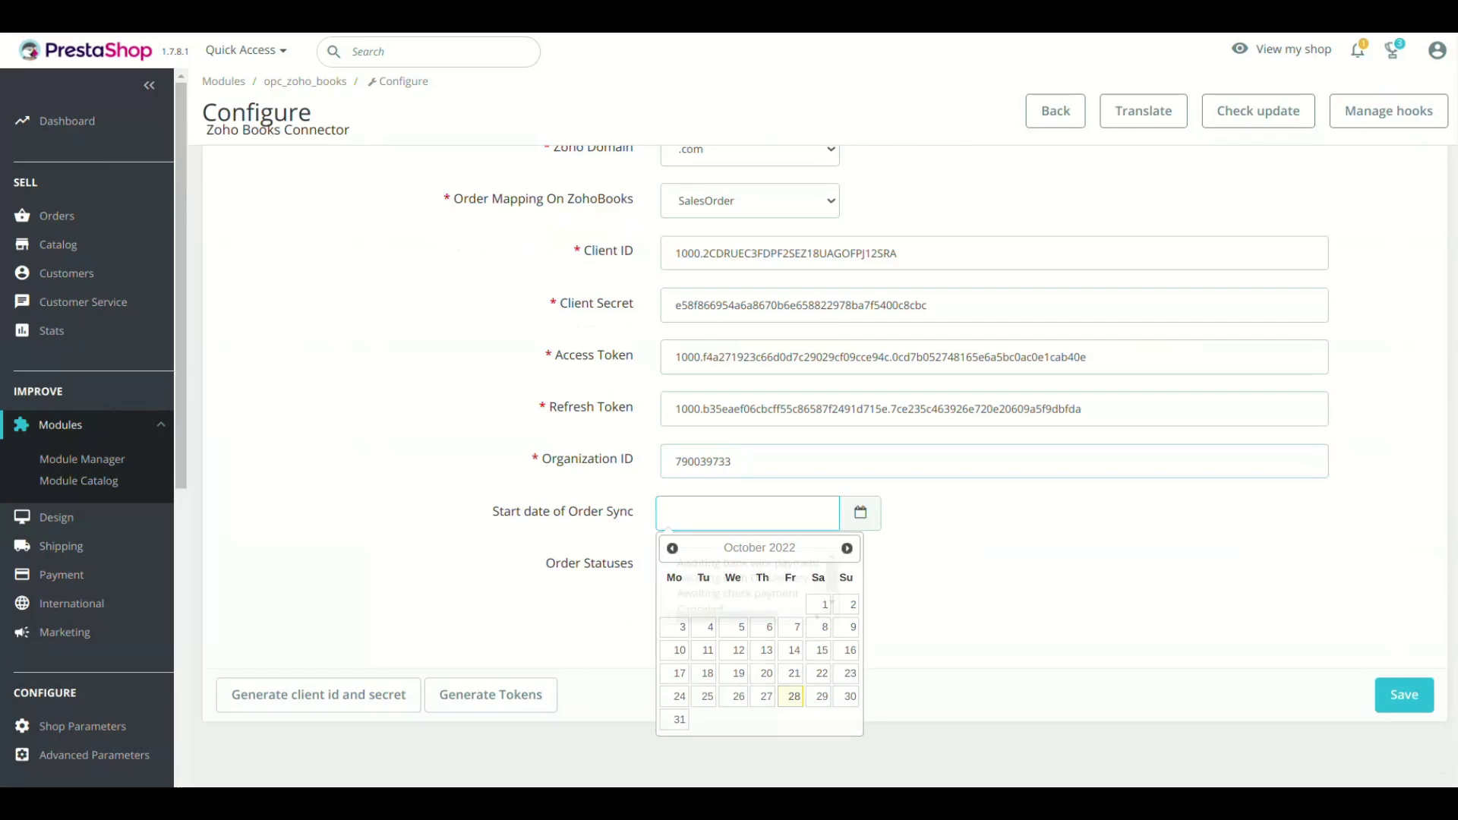
key(Escape)
scroll(744, 585, down, 3)
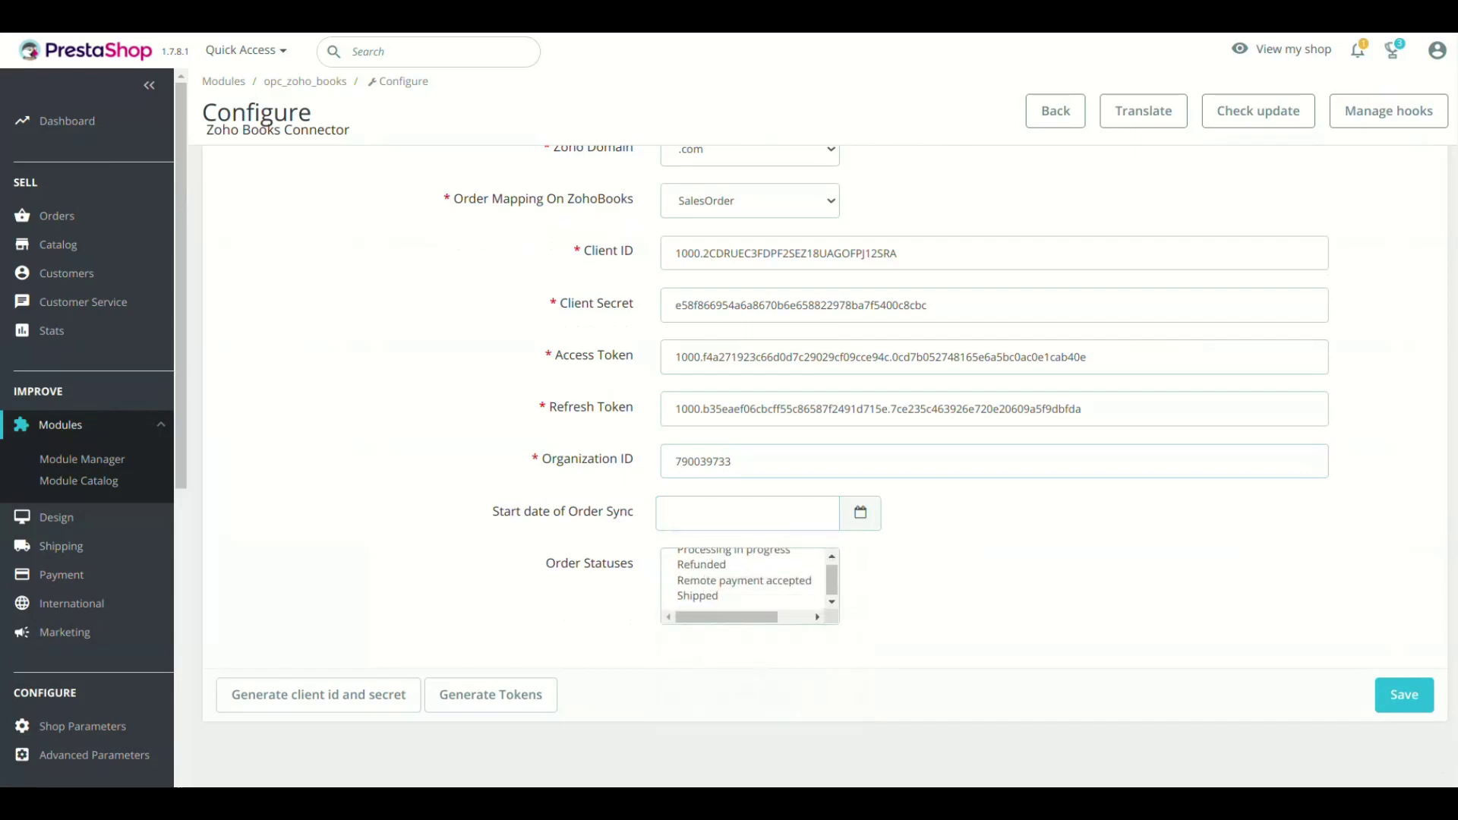
scroll(744, 585, up, 5)
scroll(824, 471, down, 3)
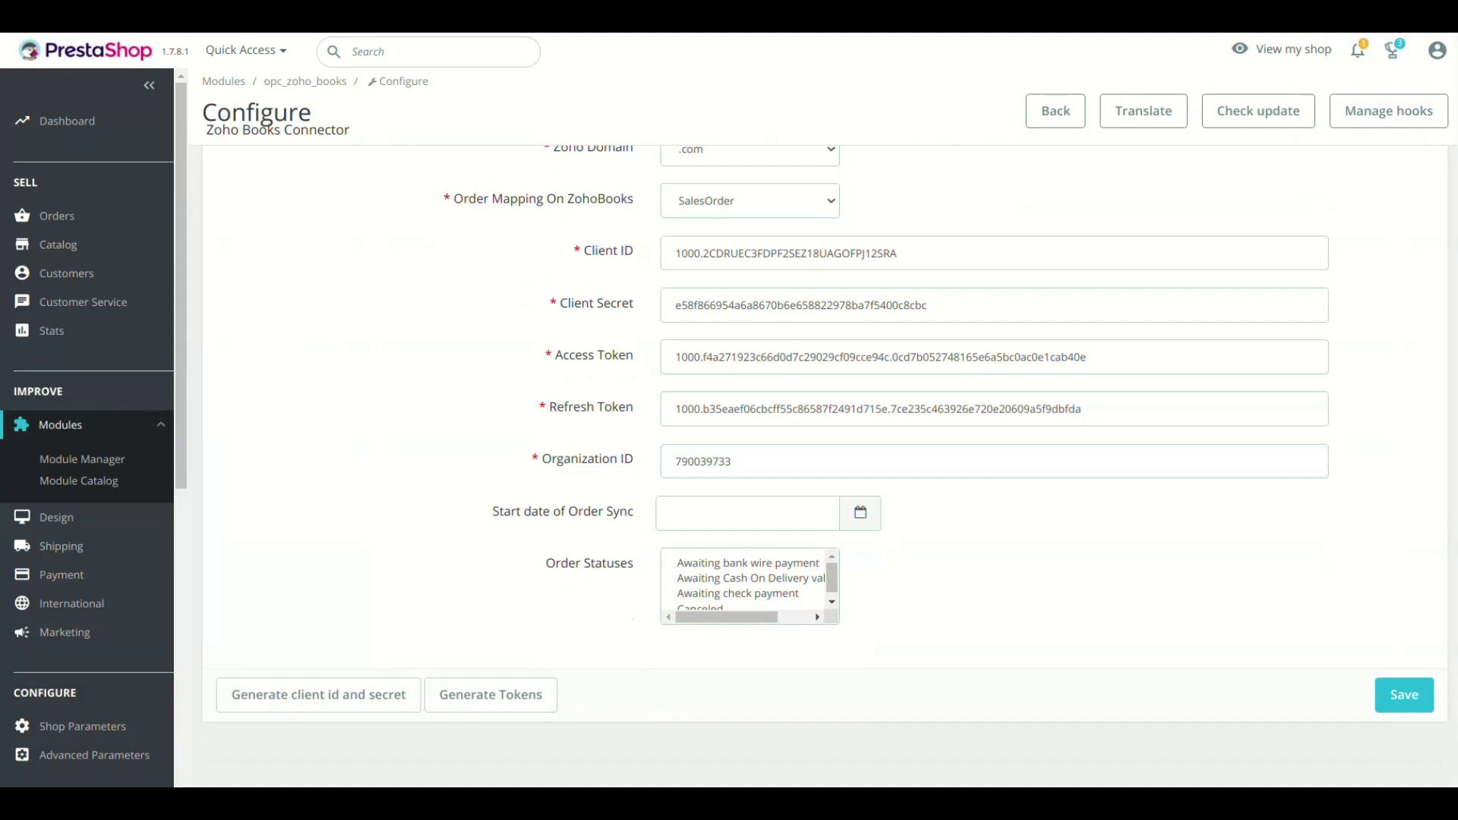
scroll(749, 585, down, 3)
scroll(748, 585, up, 3)
scroll(748, 585, down, 3)
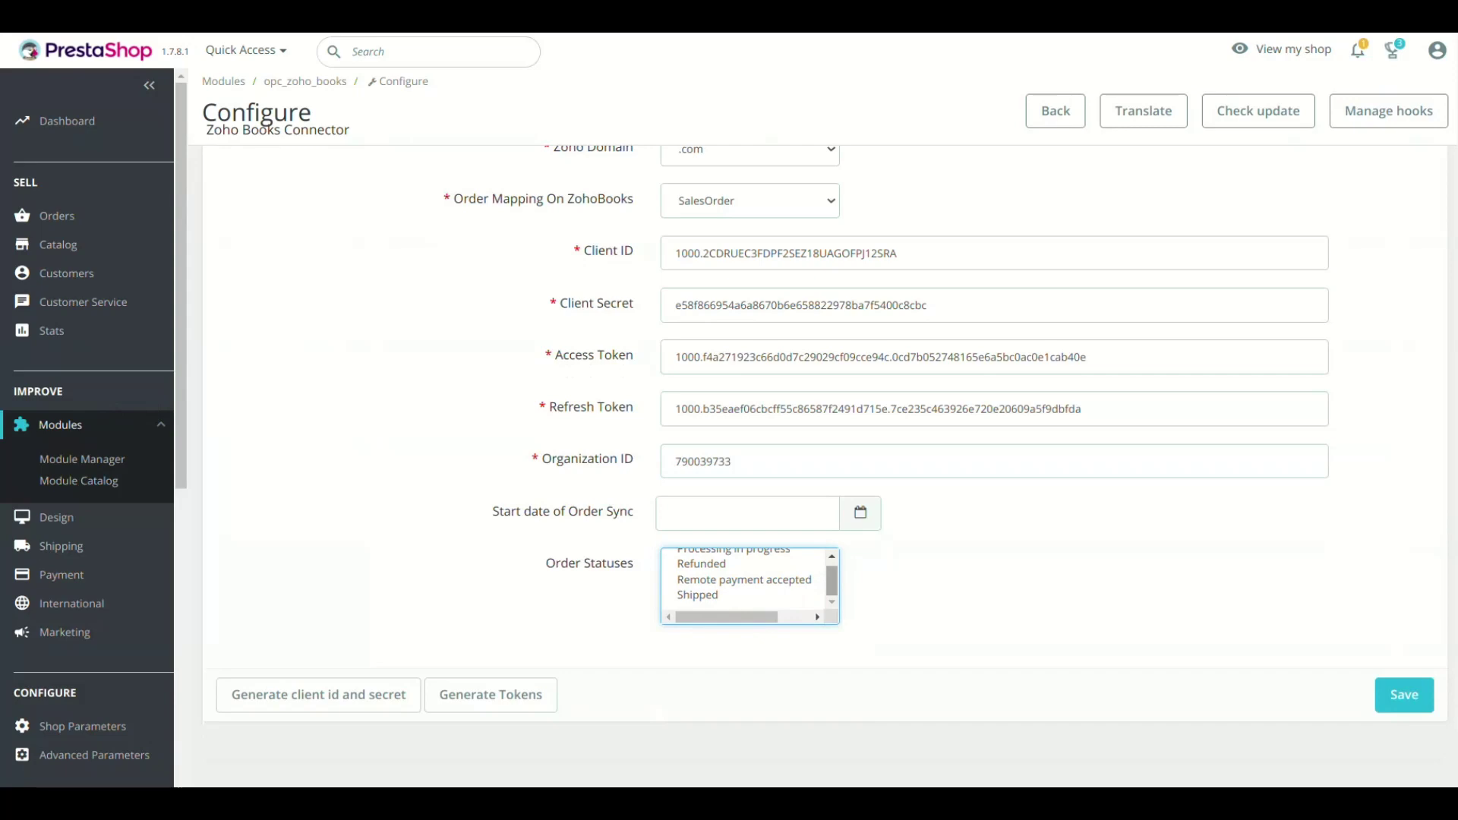
click(1404, 695)
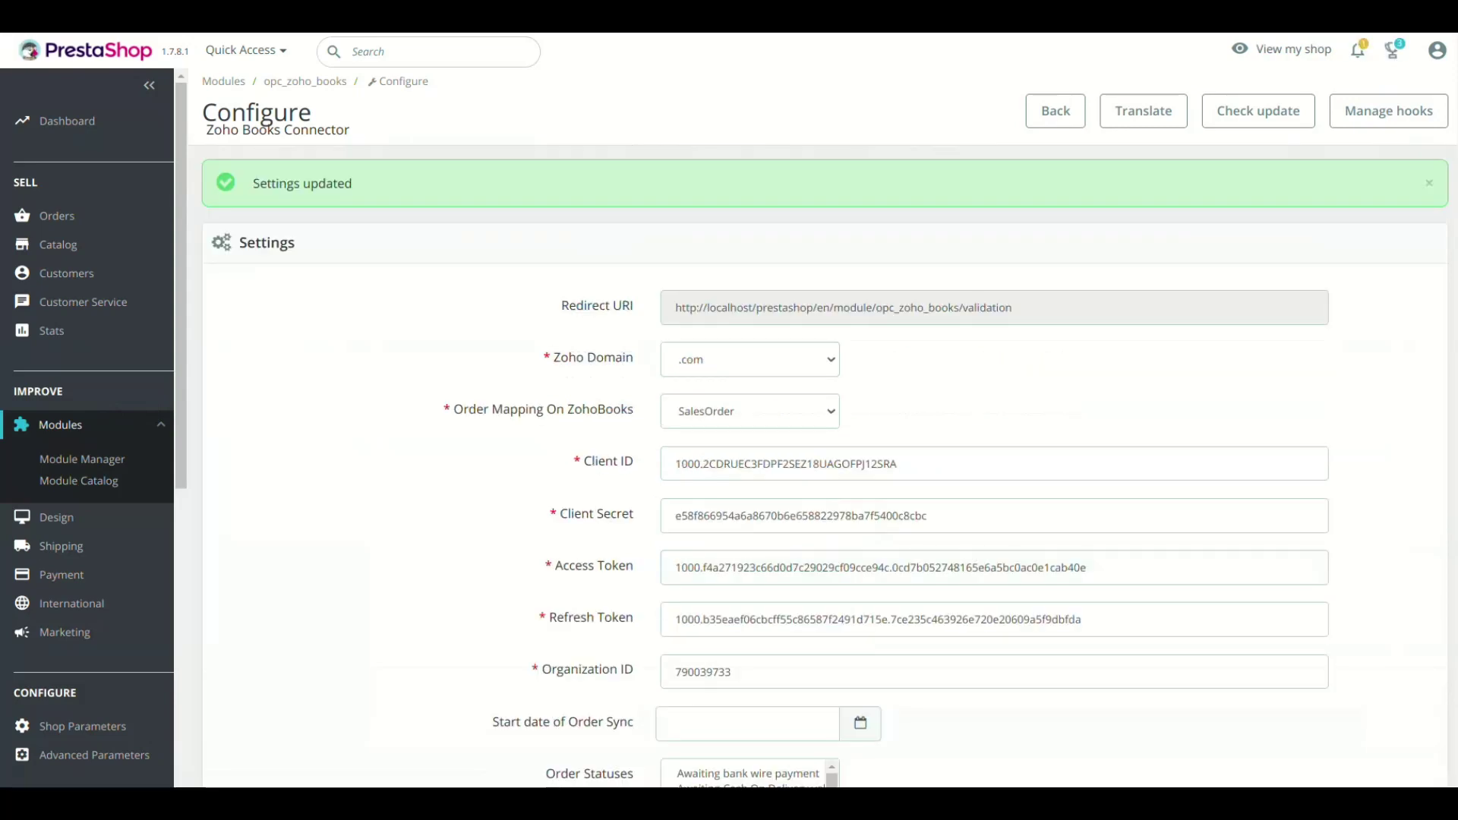
- On the Zoho Books Sync Customer page, export the shop's customers, then import the synced records
scroll(87, 426, down, 7)
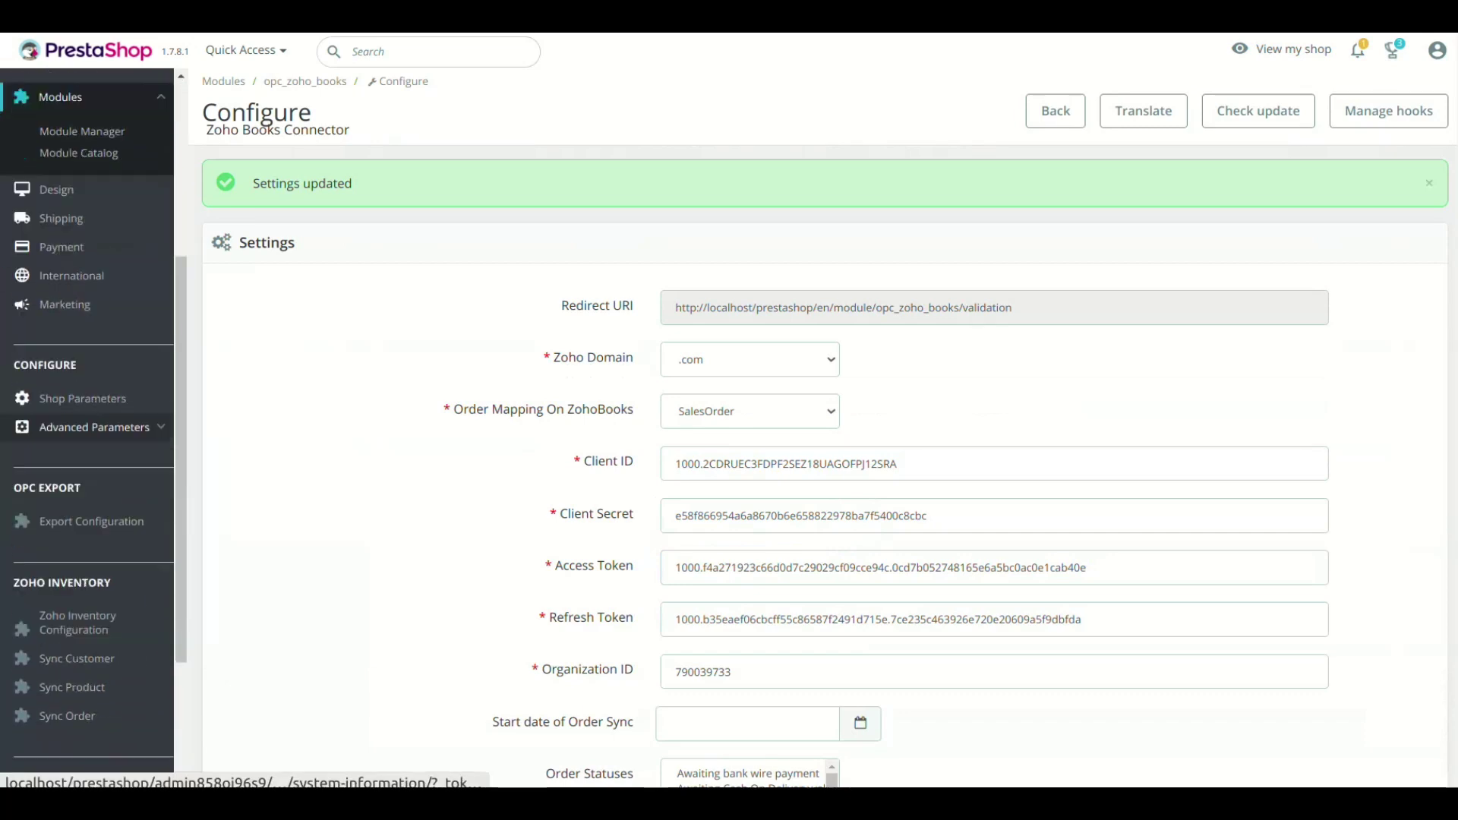
scroll(72, 486, down, 1)
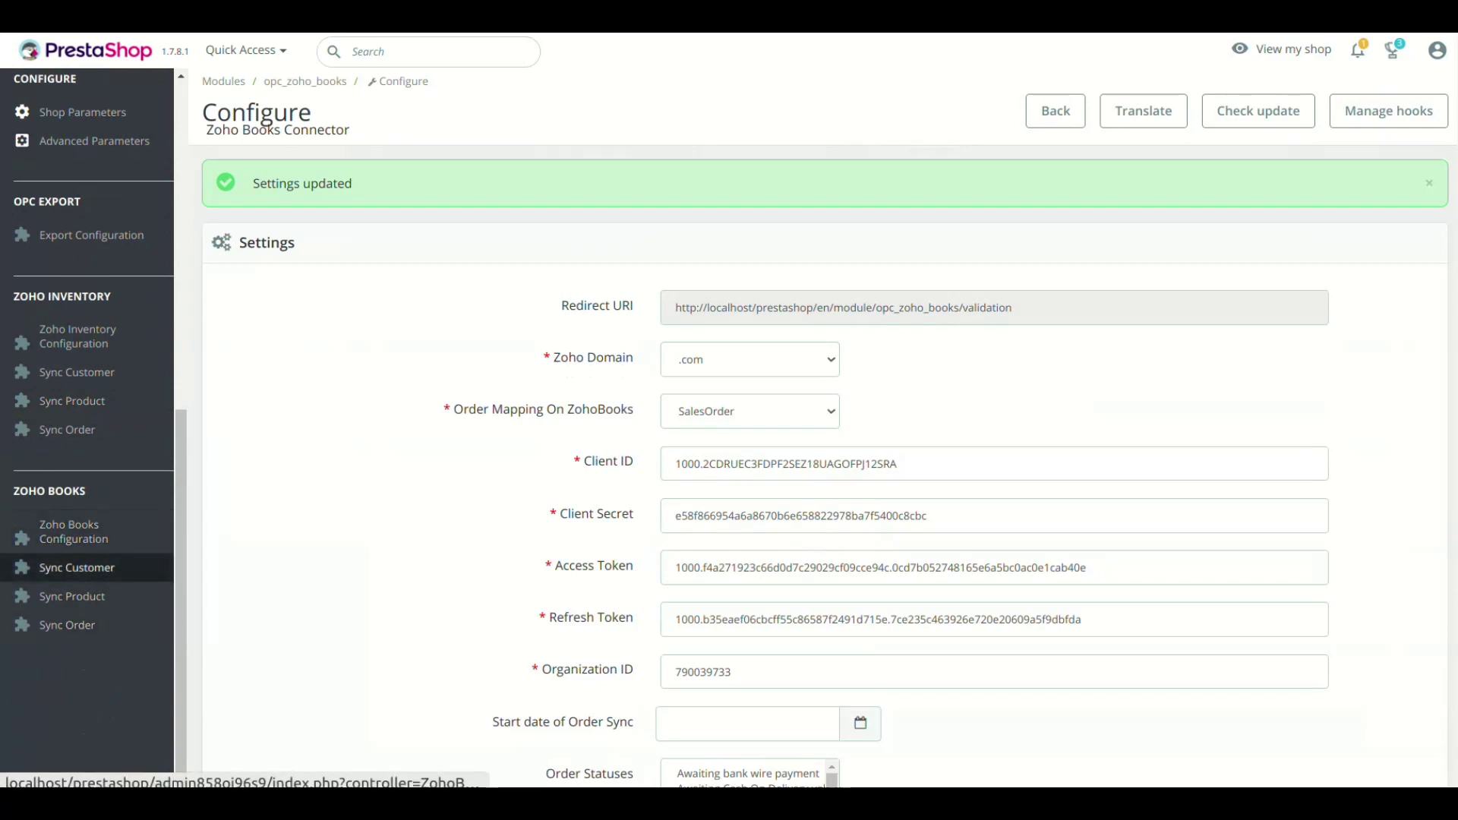
click(76, 568)
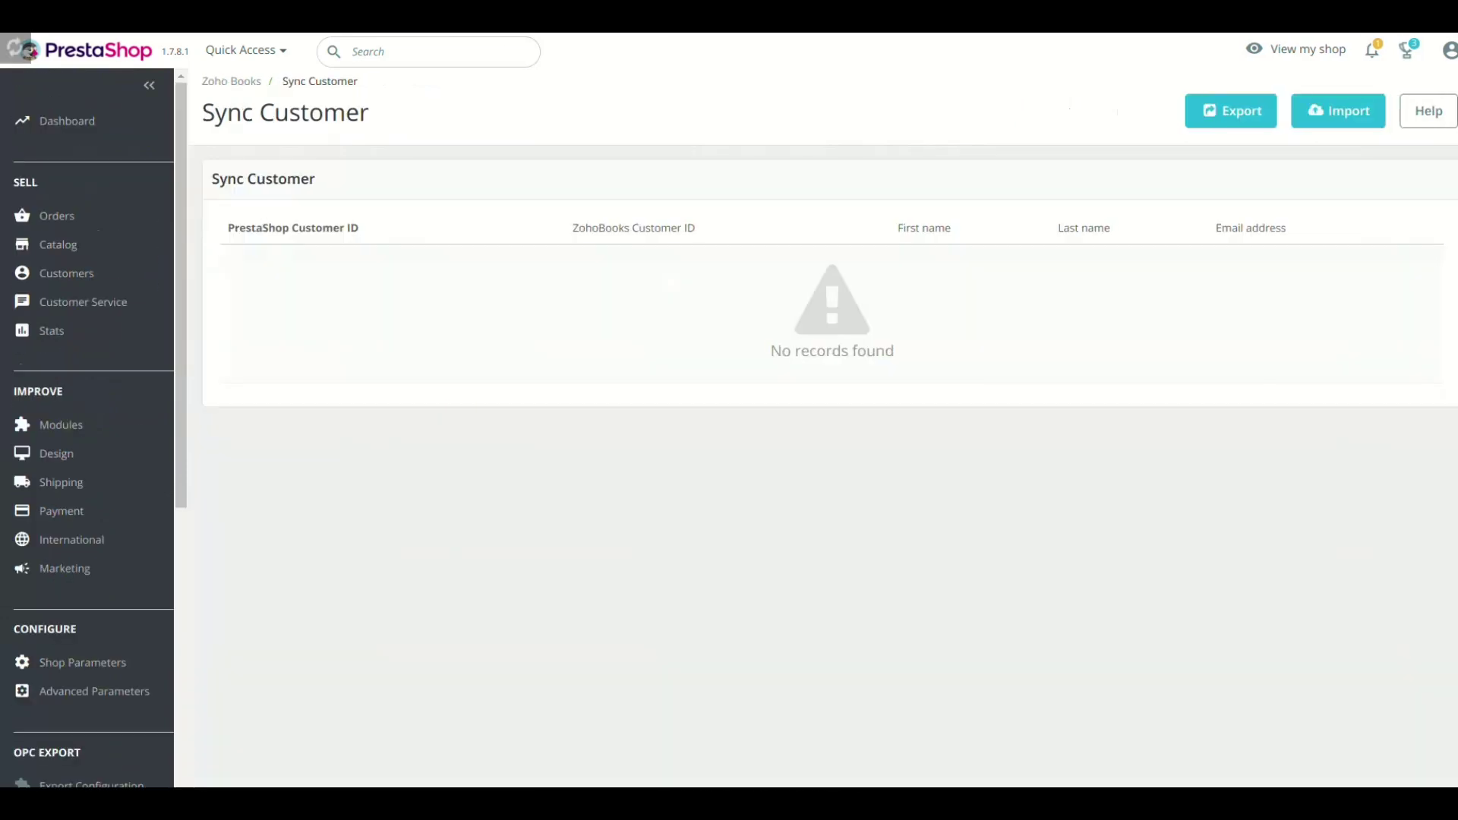
click(1231, 111)
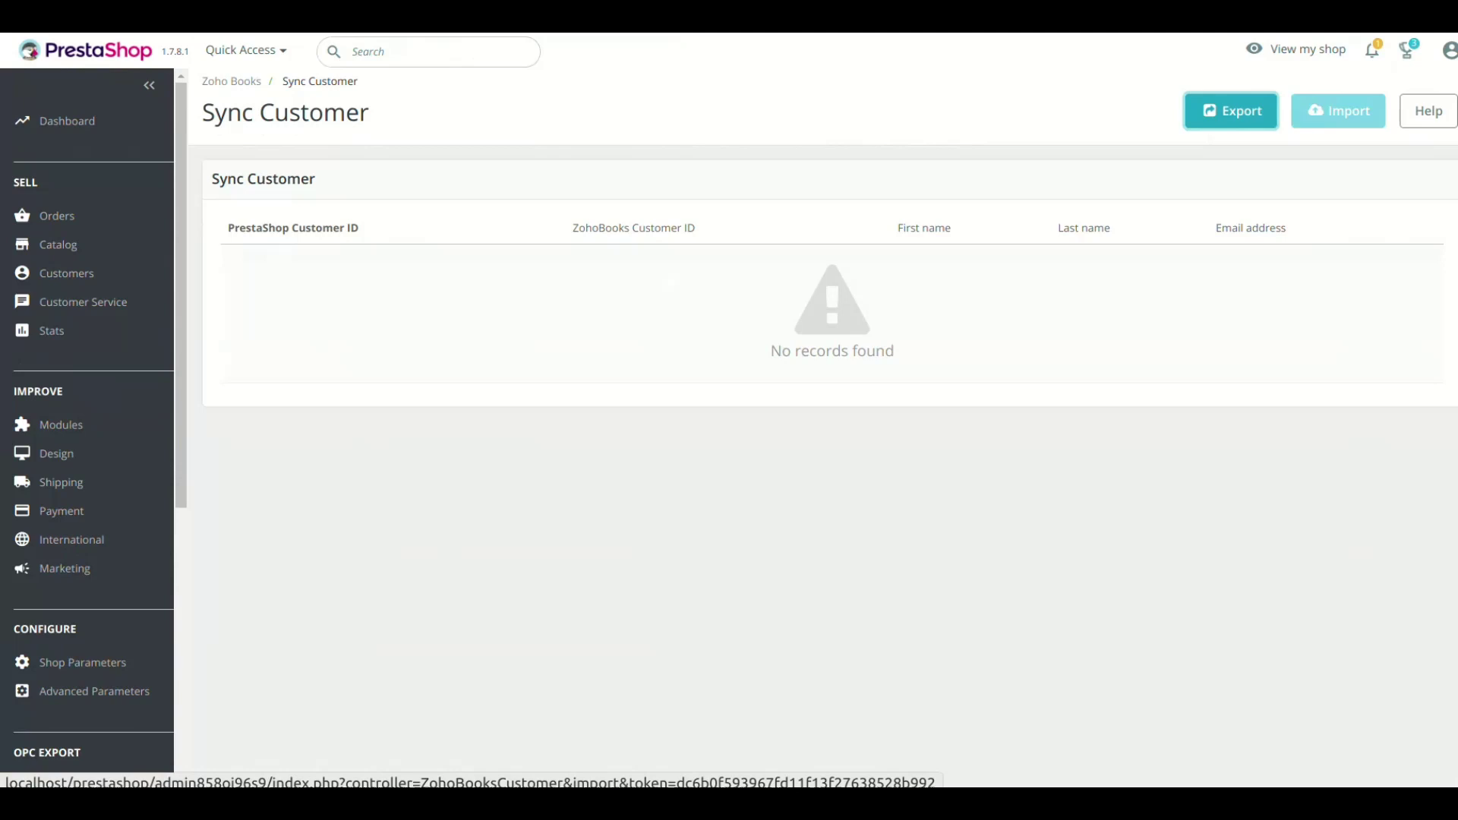
click(1338, 111)
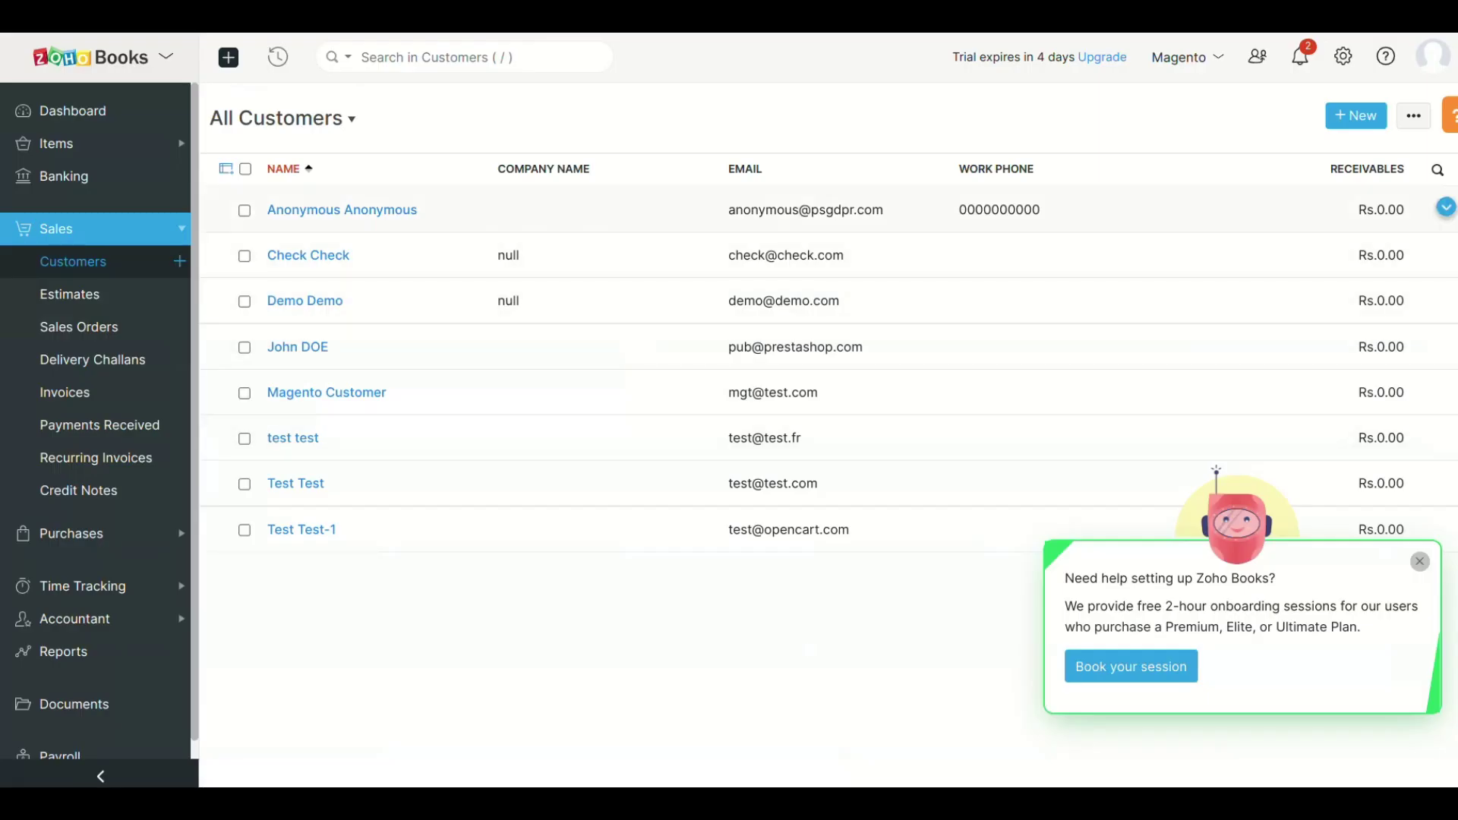
- Open the Anonymous Anonymous customer record from Zoho Books' customer list
click(342, 209)
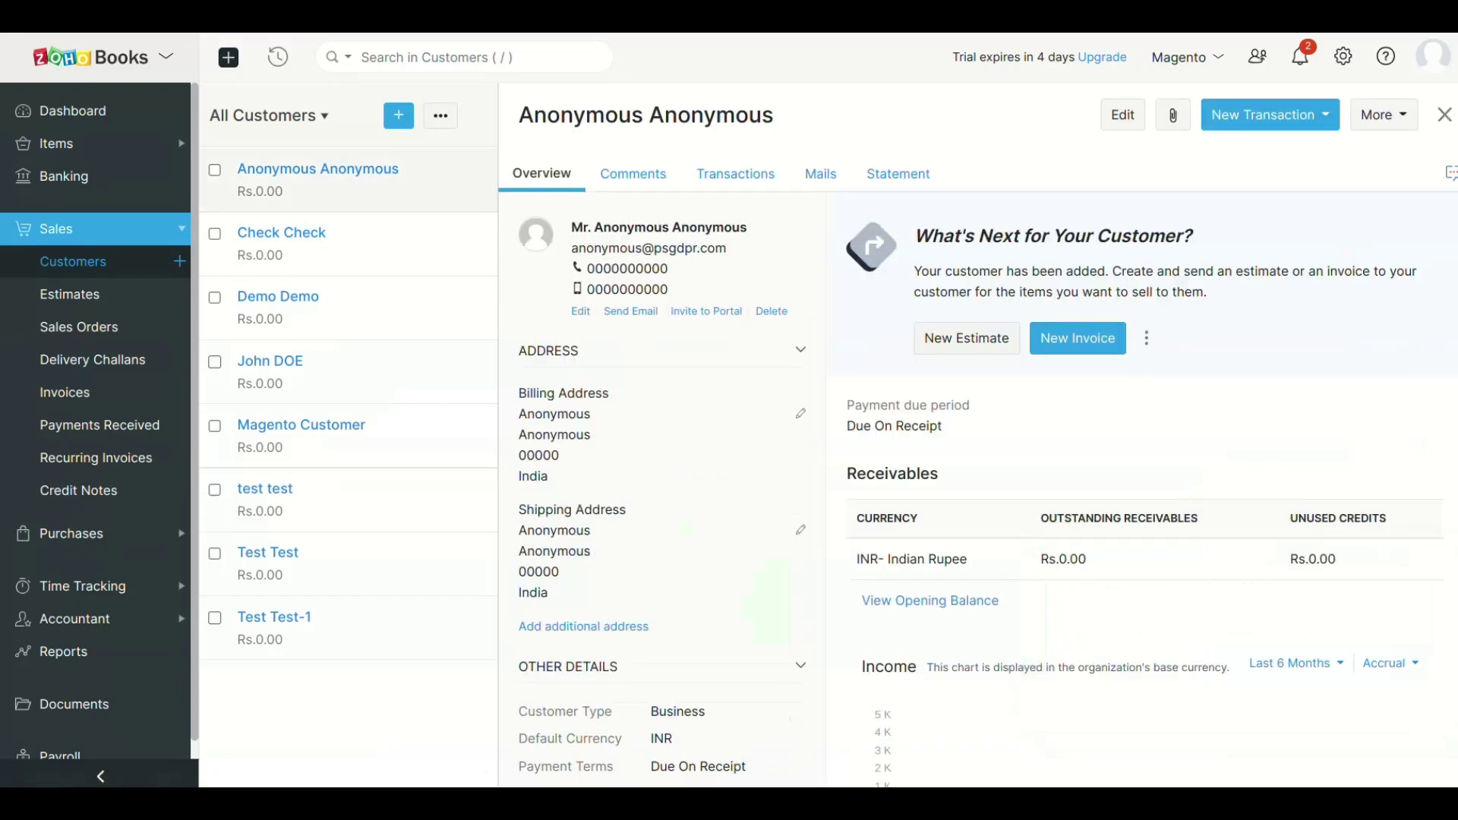
scroll(980, 456, down, 4)
scroll(980, 456, up, 4)
- Show the All Items list in Zoho Books and scroll through the products synced from the shop
click(57, 143)
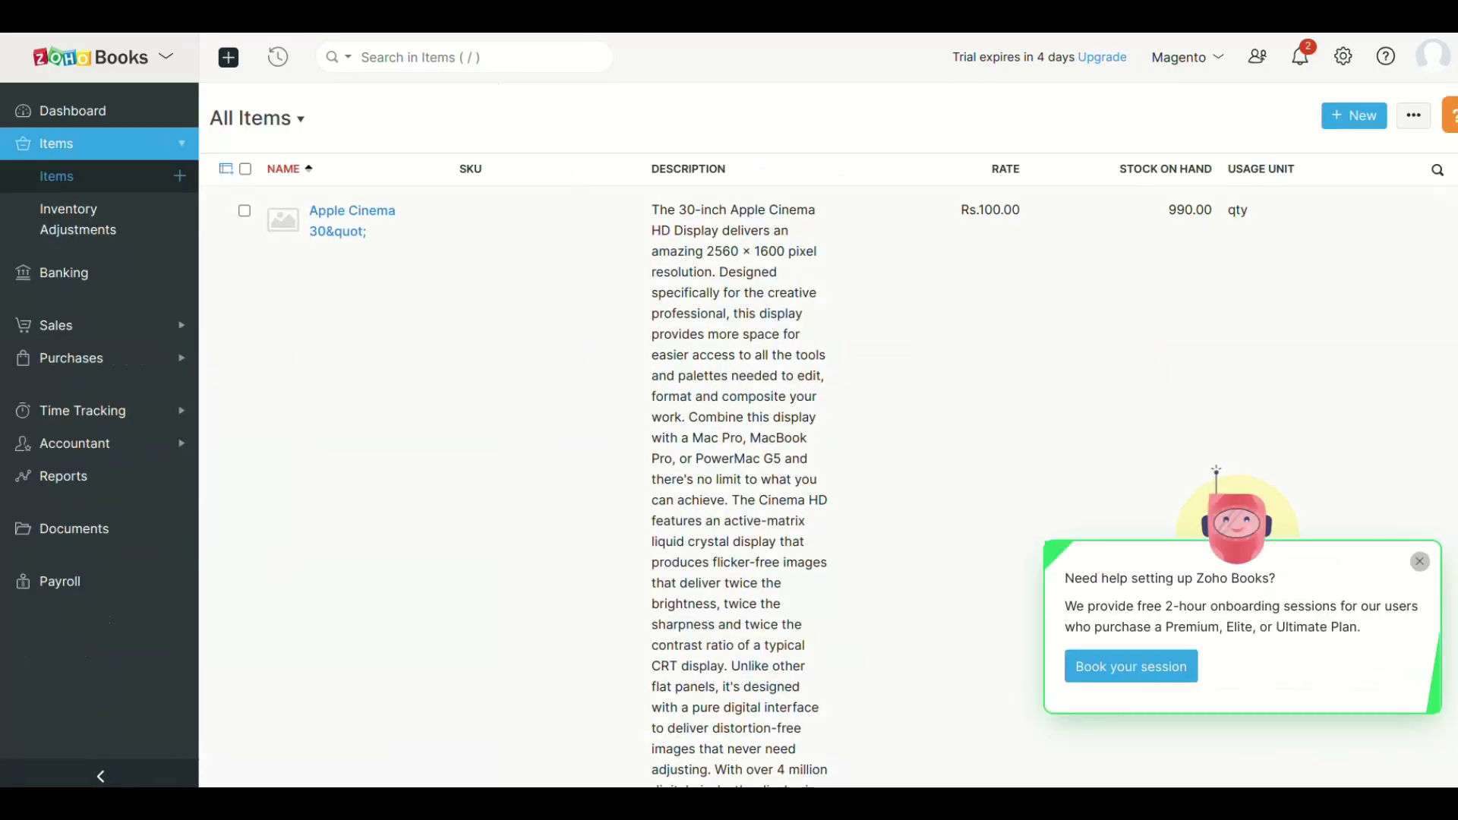
scroll(828, 486, down, 8)
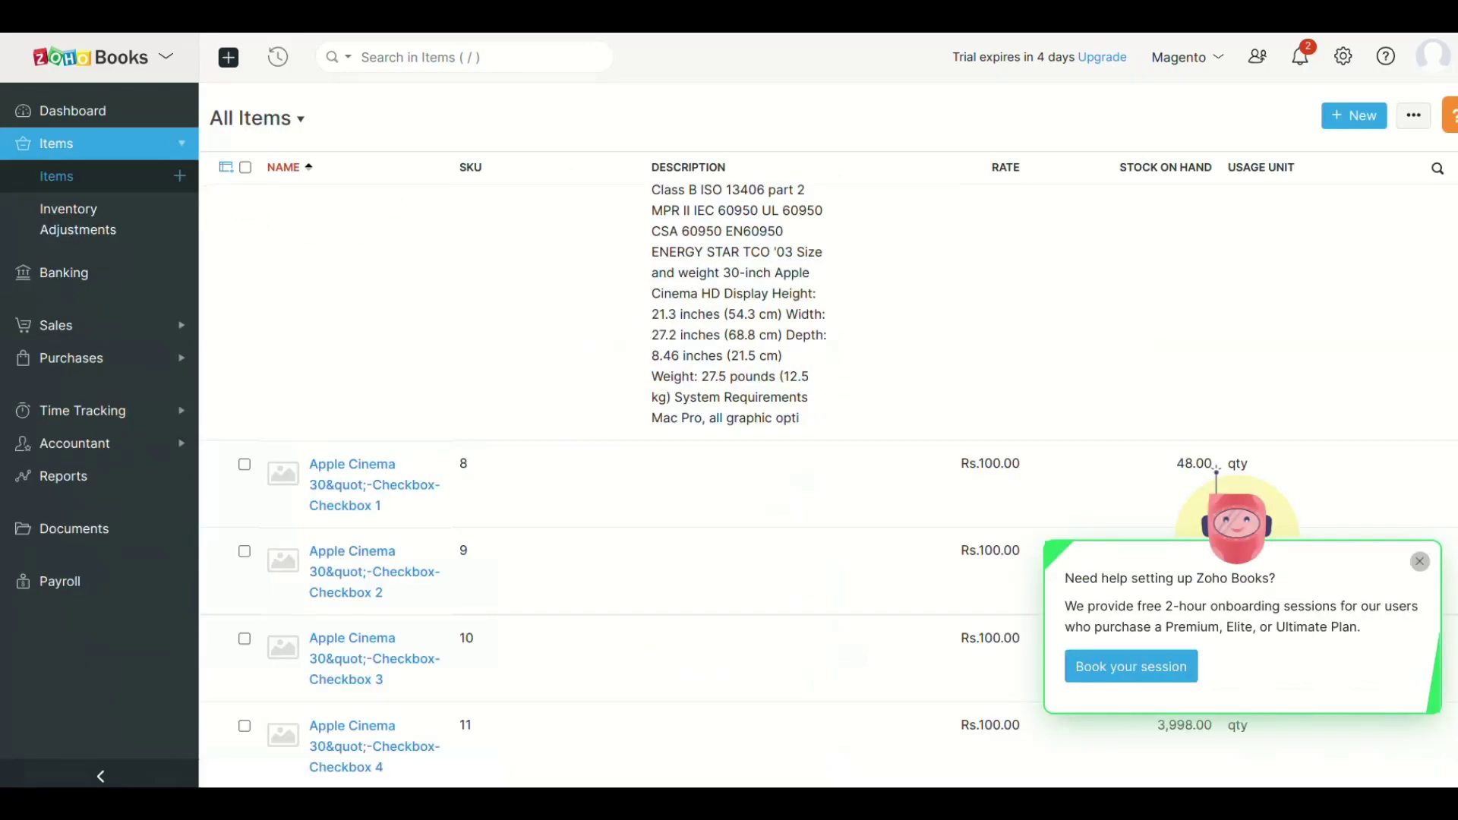
scroll(828, 486, down, 15)
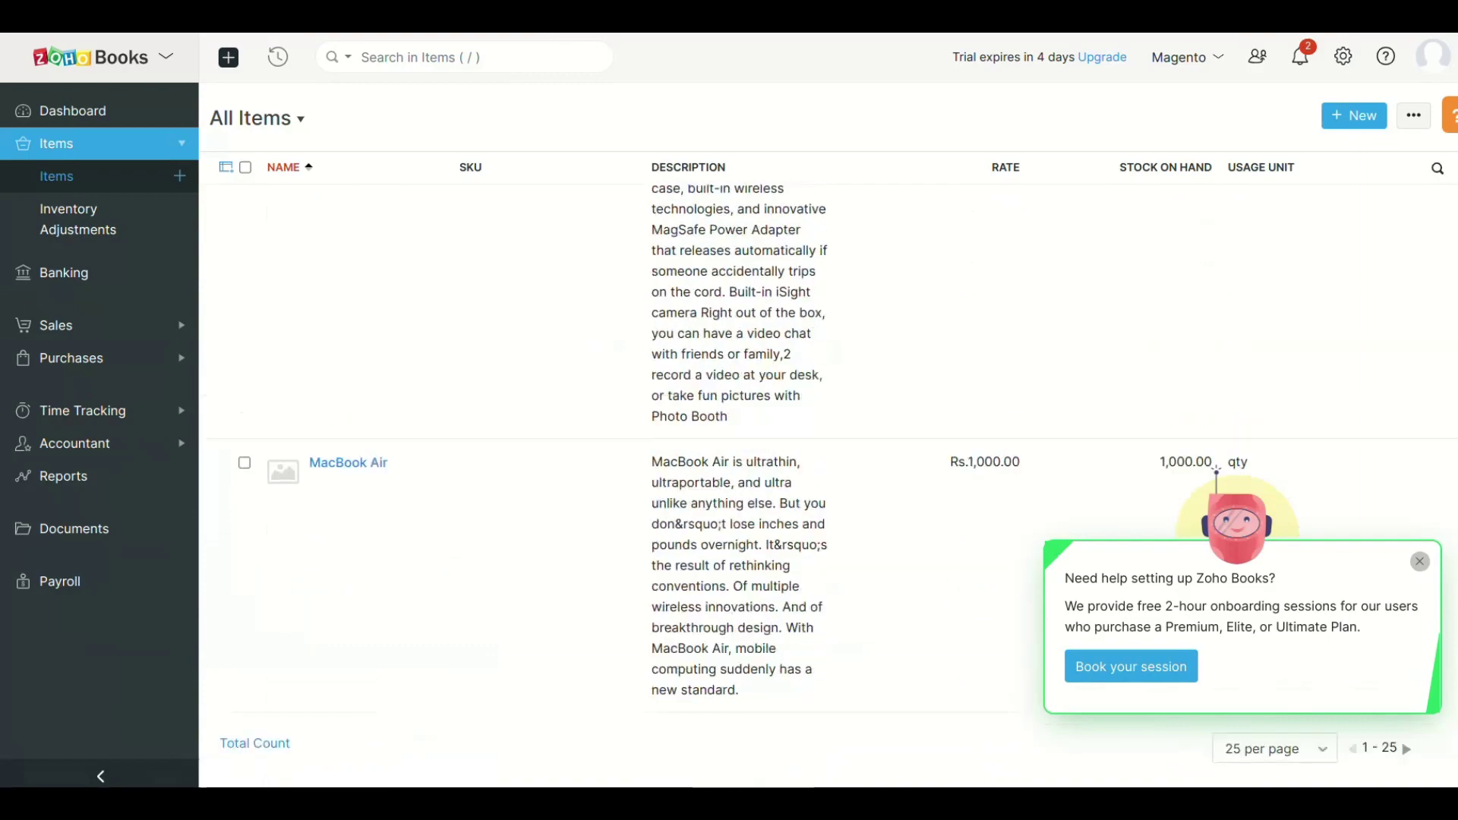
scroll(828, 486, up, 20)
scroll(828, 486, down, 20)
- Open draft Sales Order# 1 for Rs.85.00 and review its Canon EOS 5D-Select-Red item
click(1275, 749)
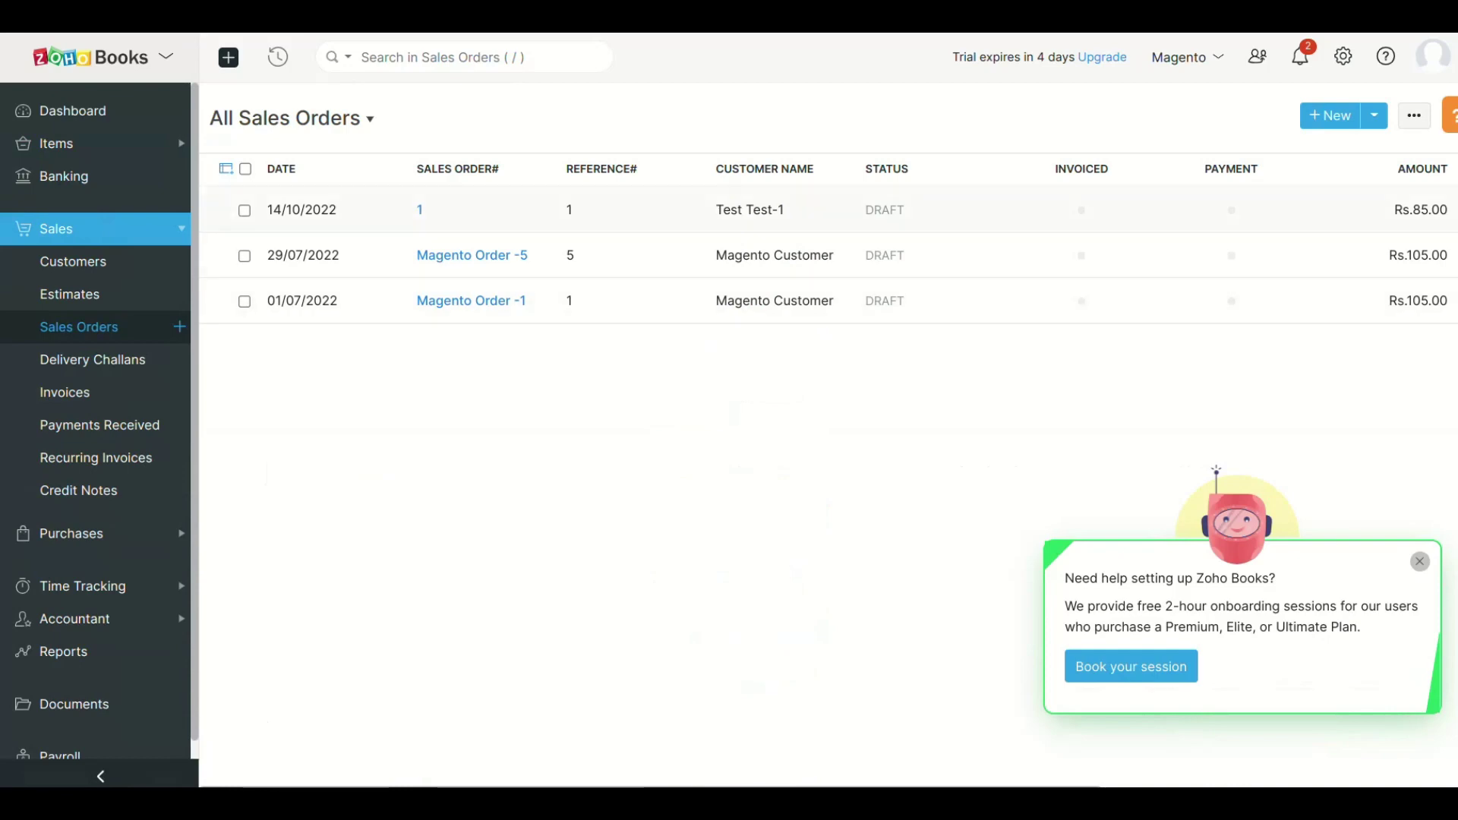
click(420, 210)
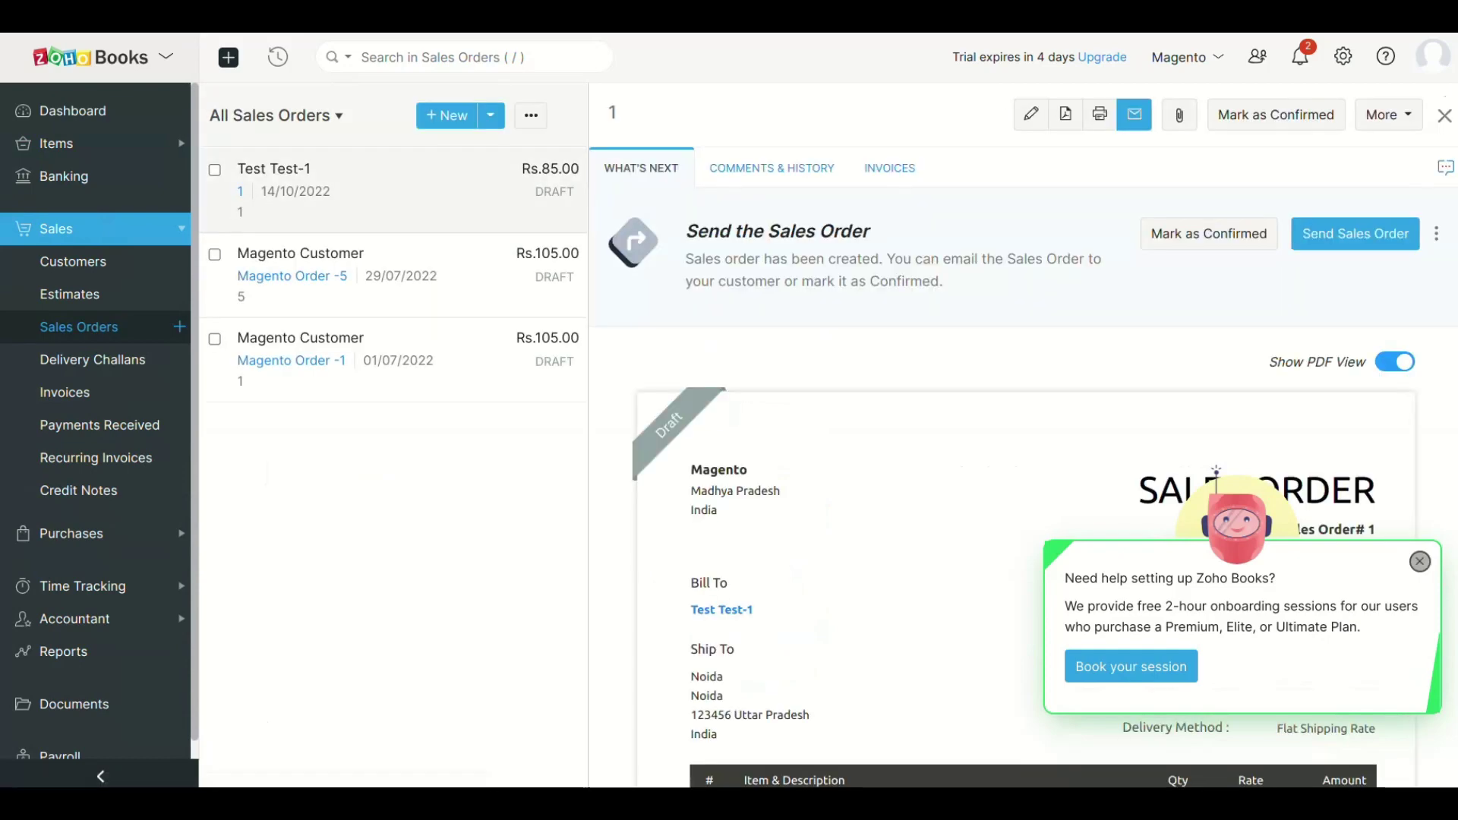
scroll(1026, 471, down, 6)
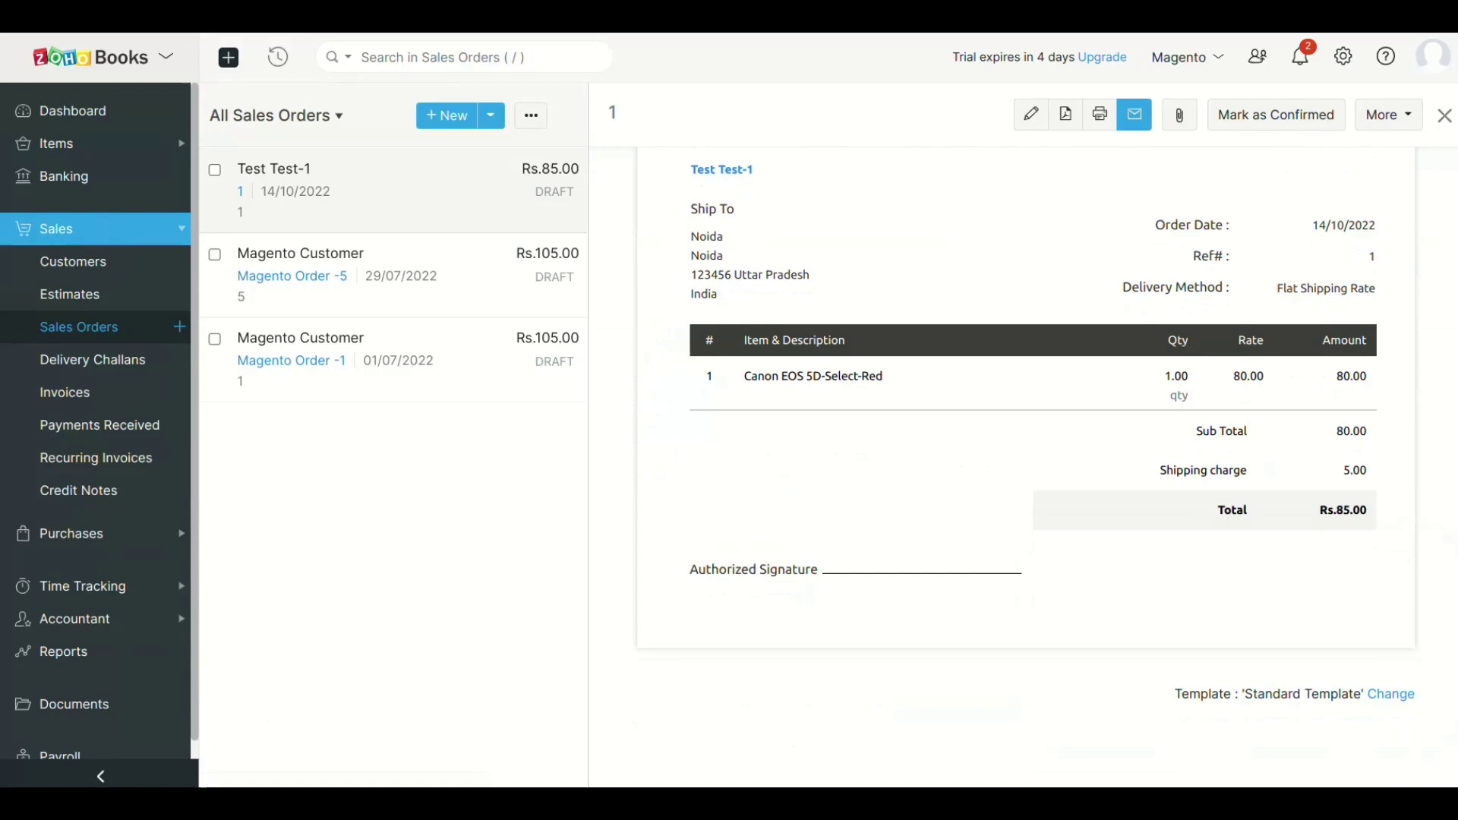
scroll(1015, 467, up, 6)
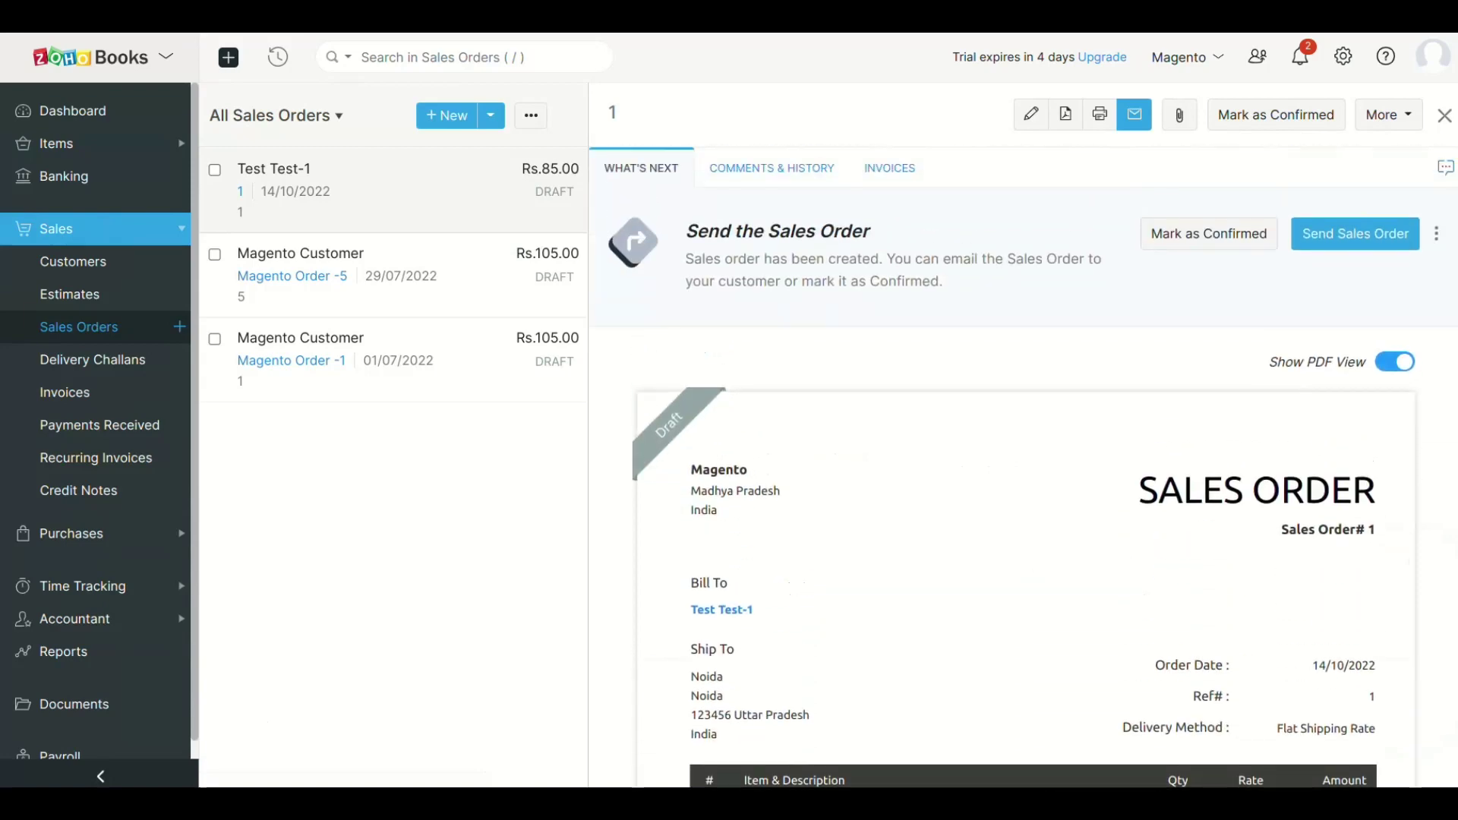